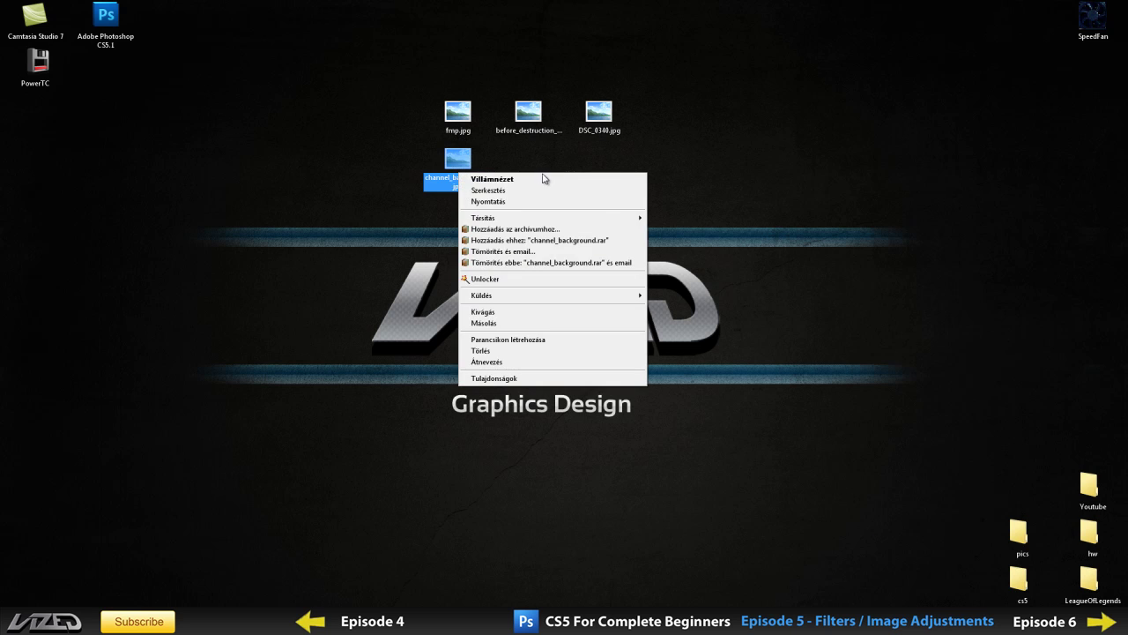
Open channel_background.jpg in Windows Photo Viewer with the Preview command.
{"action": "left_click", "coordinate": [543, 178]}
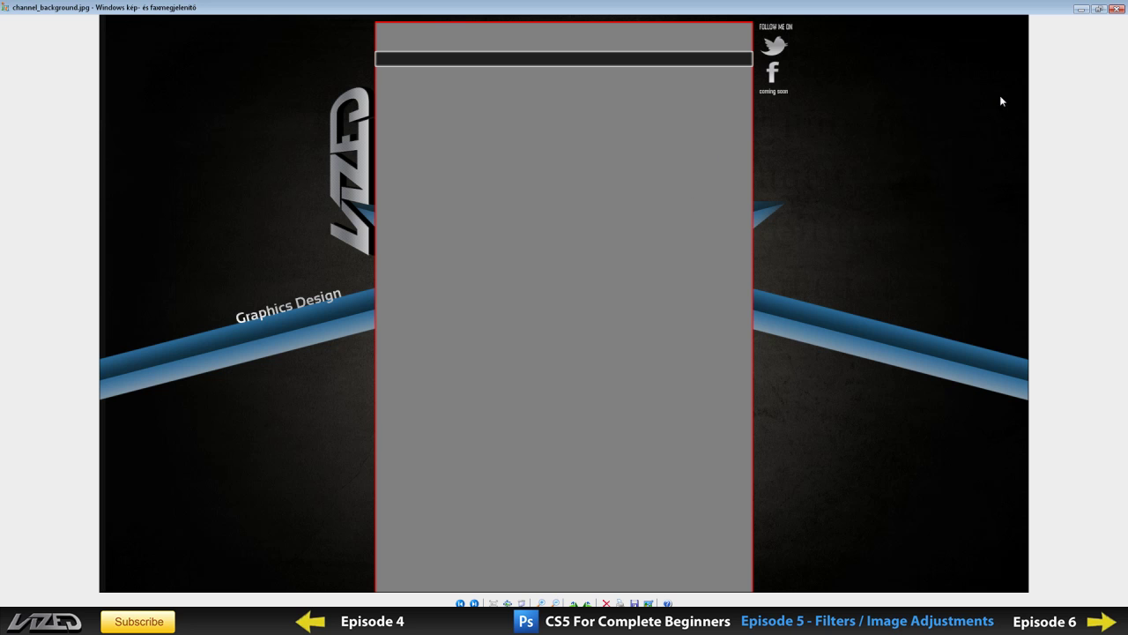
Close the preview and select the fmp, before_destruction and DSC_0340 desktop images in turn.
{"action": "left_click", "coordinate": [1116, 8]}
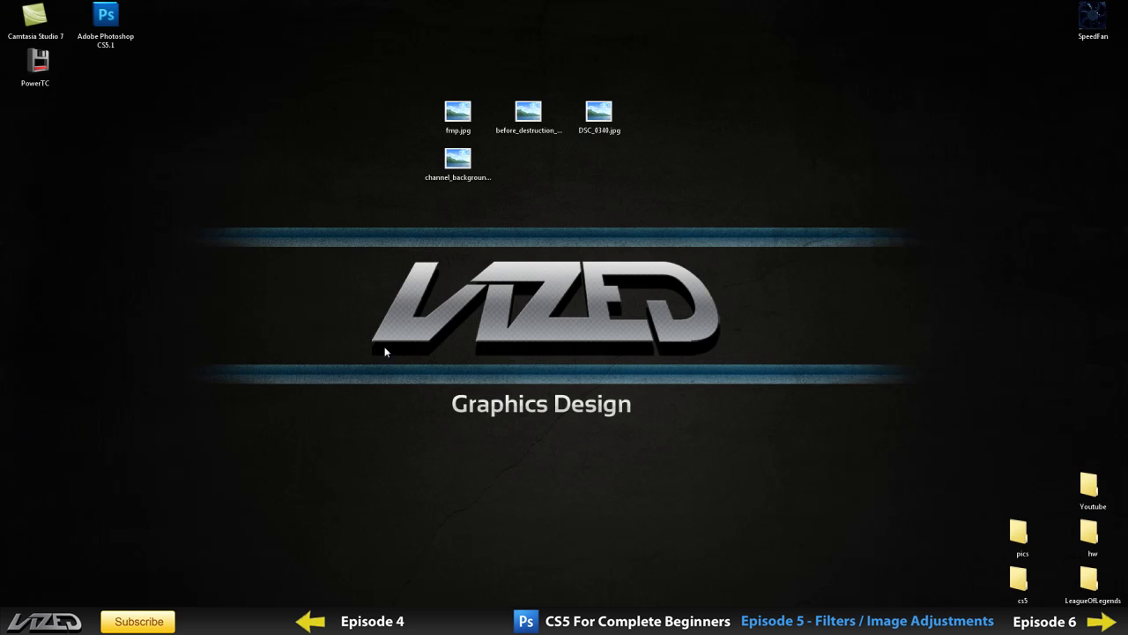
{"action": "left_click", "coordinate": [458, 113]}
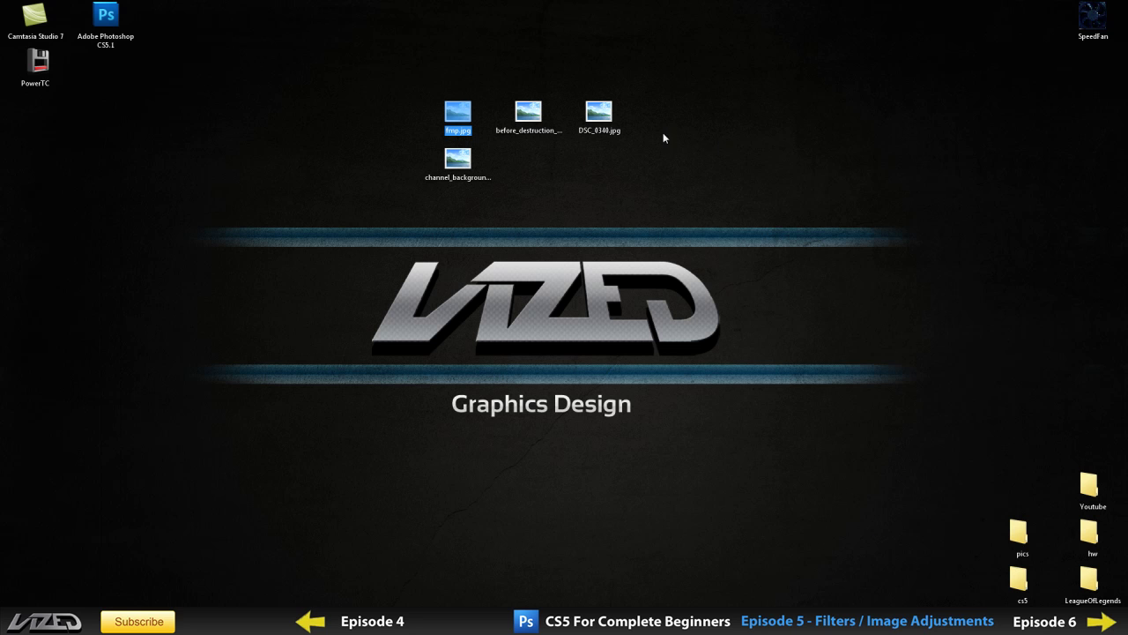
{"action": "left_click", "coordinate": [543, 206]}
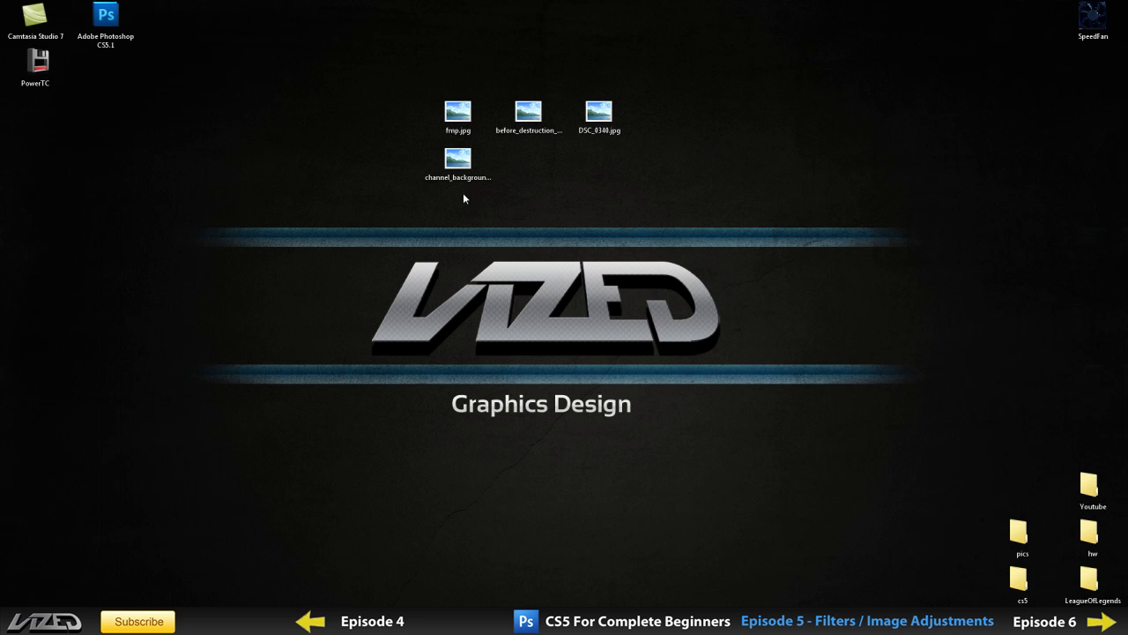
{"action": "left_click", "coordinate": [529, 132]}
{"action": "right_click", "coordinate": [592, 122]}
{"action": "left_click", "coordinate": [530, 172]}
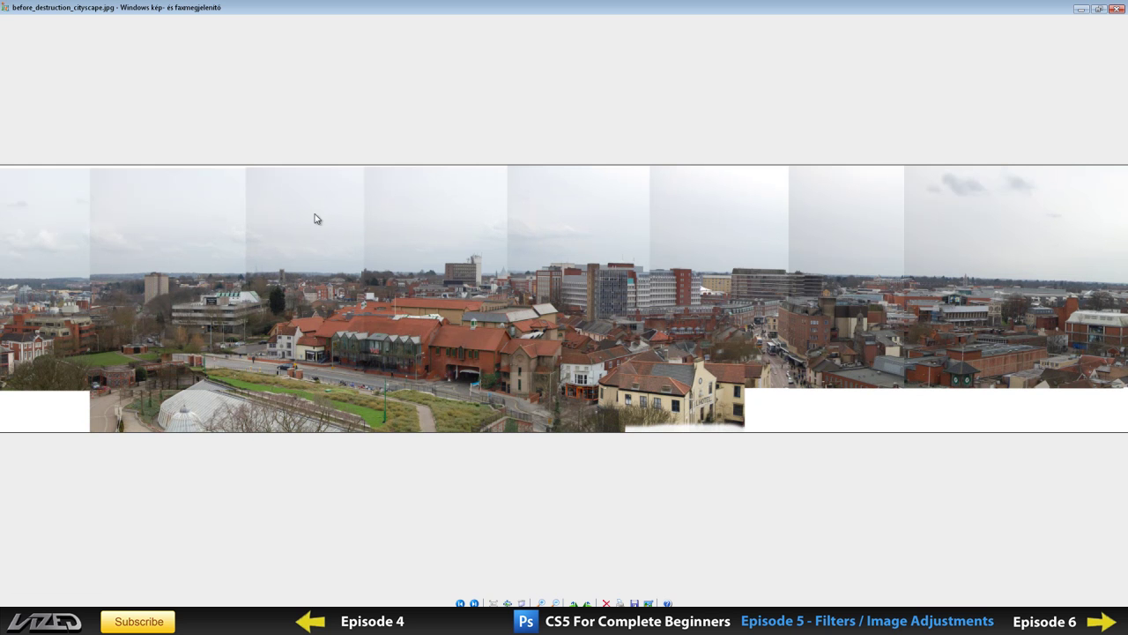
Close the panorama preview and open fmp.jpg in Windows Photo Viewer.
{"action": "scroll", "coordinate": [309, 290], "scroll_direction": "down", "scroll_amount": 1}
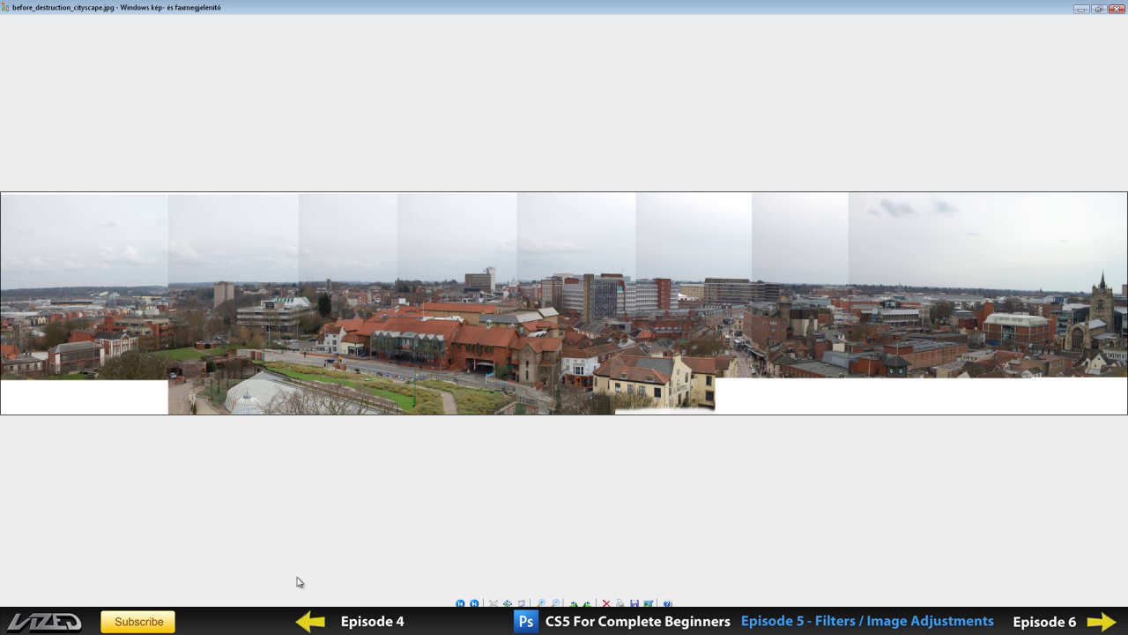
{"action": "left_click", "coordinate": [1114, 9]}
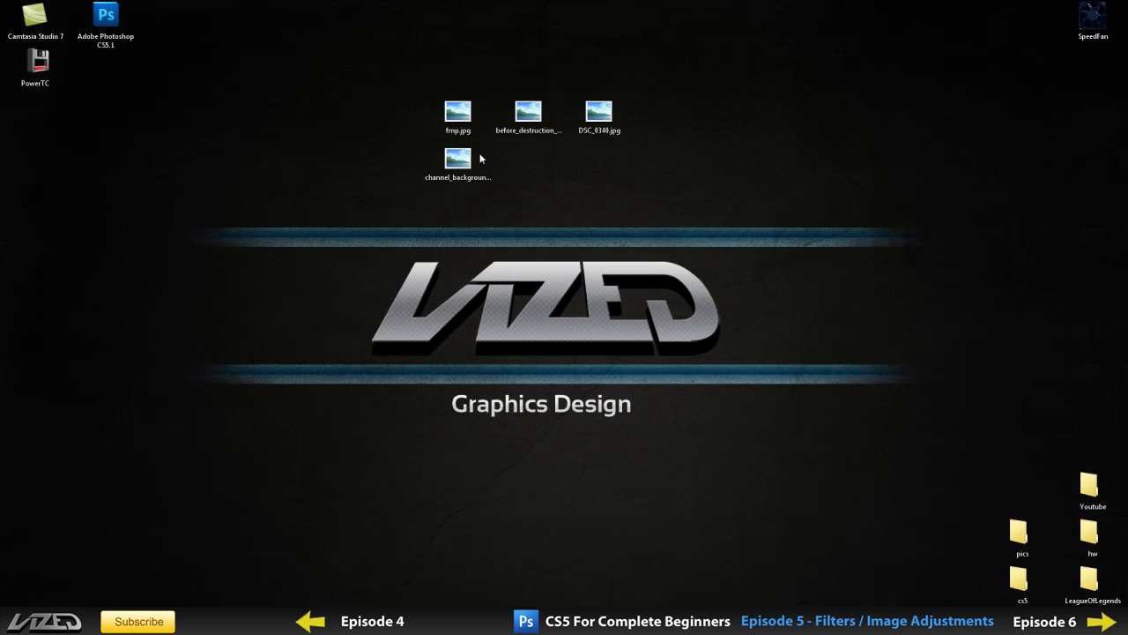
{"action": "right_click", "coordinate": [468, 146]}
{"action": "right_click", "coordinate": [525, 121]}
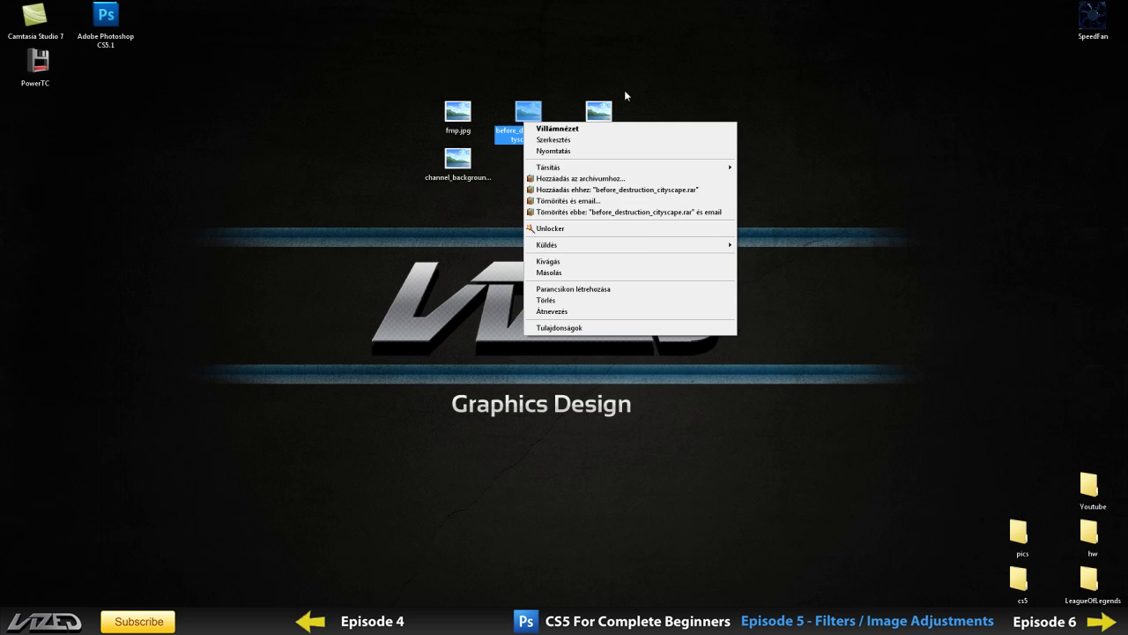
{"action": "left_click", "coordinate": [624, 90]}
{"action": "right_click", "coordinate": [459, 115]}
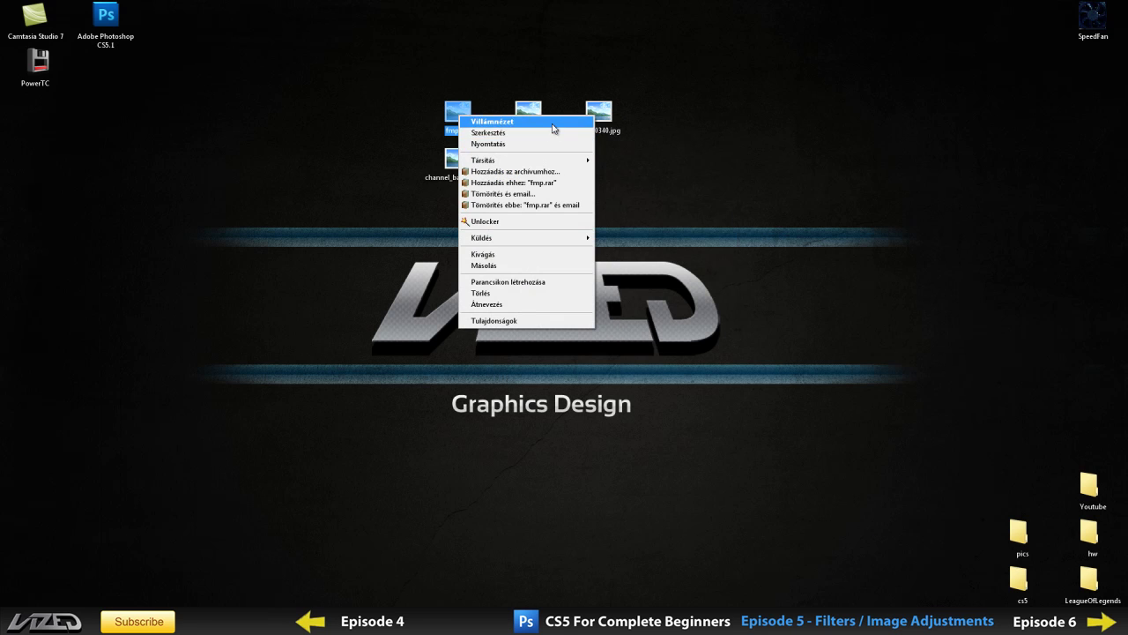
{"action": "left_click", "coordinate": [529, 123]}
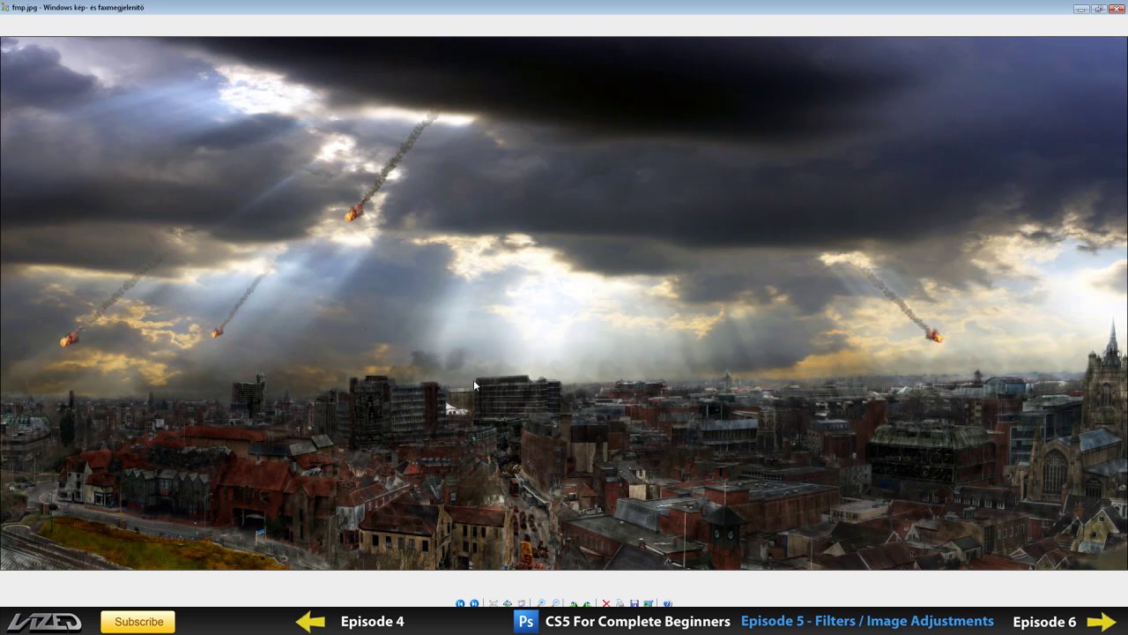
Step with Next through channel_background, DSC_0340 and before_destruction until fmp.jpg returns.
{"action": "left_click", "coordinate": [475, 603]}
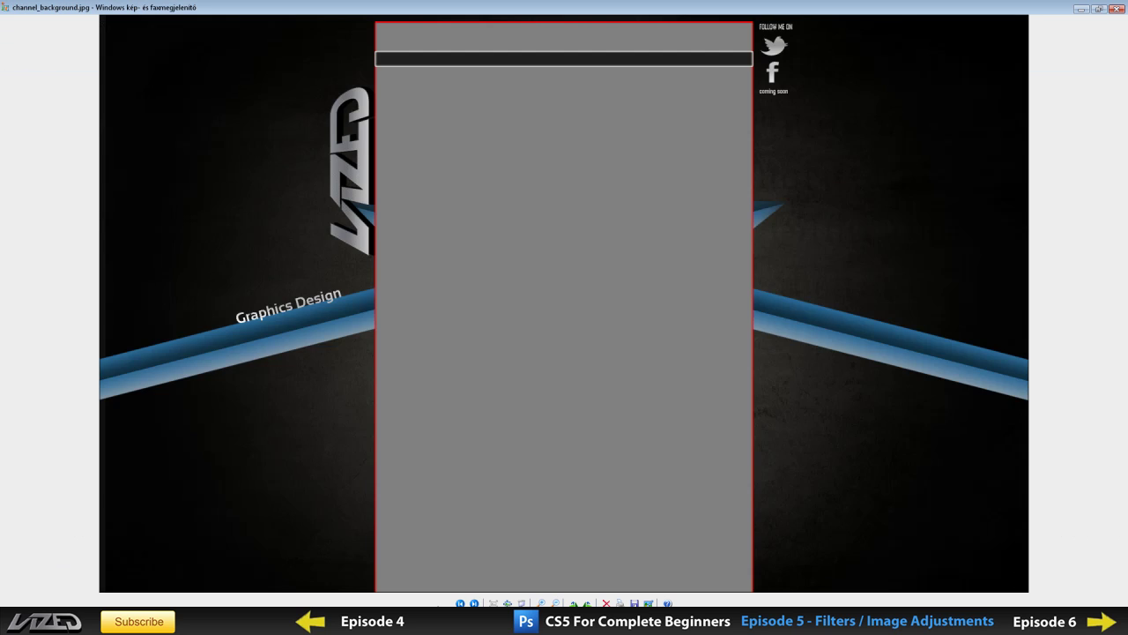
{"action": "left_click", "coordinate": [474, 602]}
{"action": "left_click", "coordinate": [474, 603]}
{"action": "left_click", "coordinate": [474, 603]}
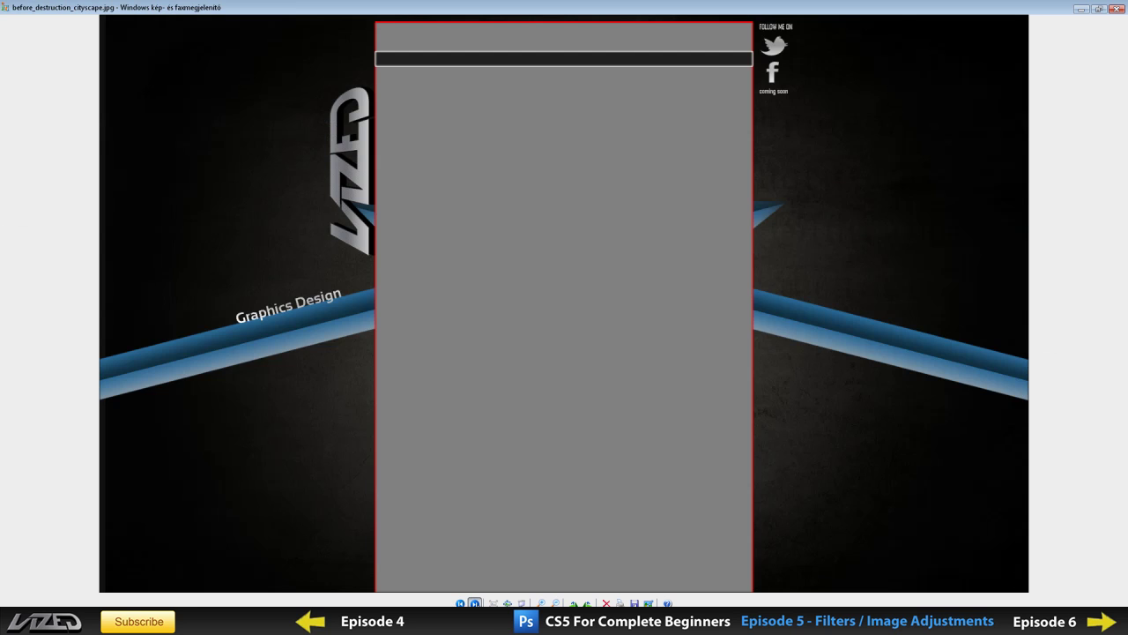
{"action": "left_click", "coordinate": [474, 603]}
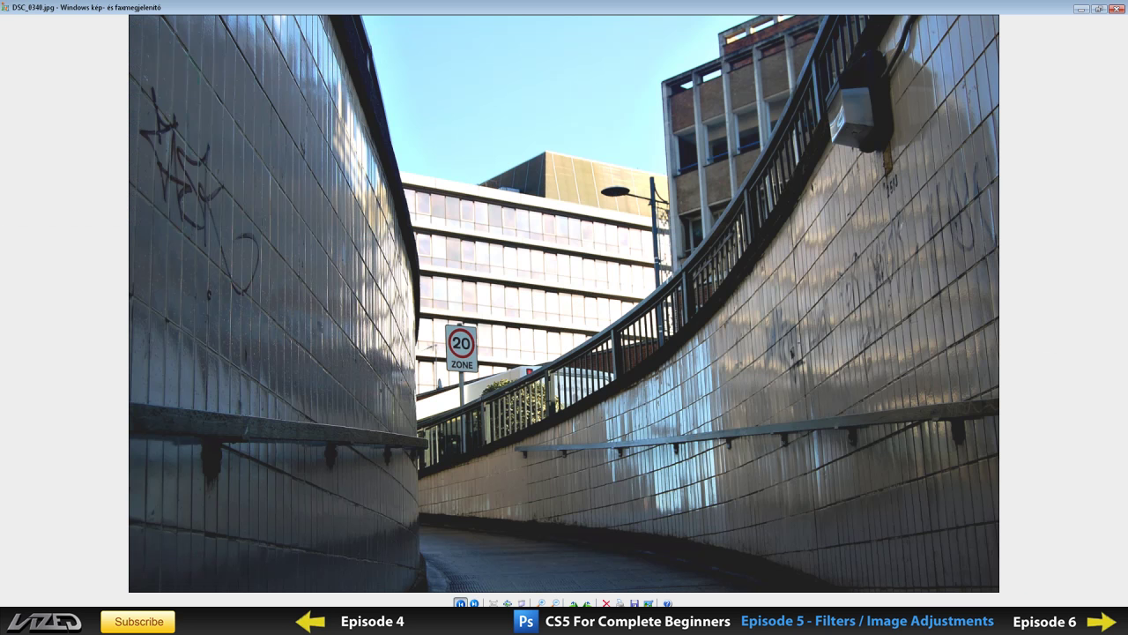
{"action": "left_click", "coordinate": [474, 603]}
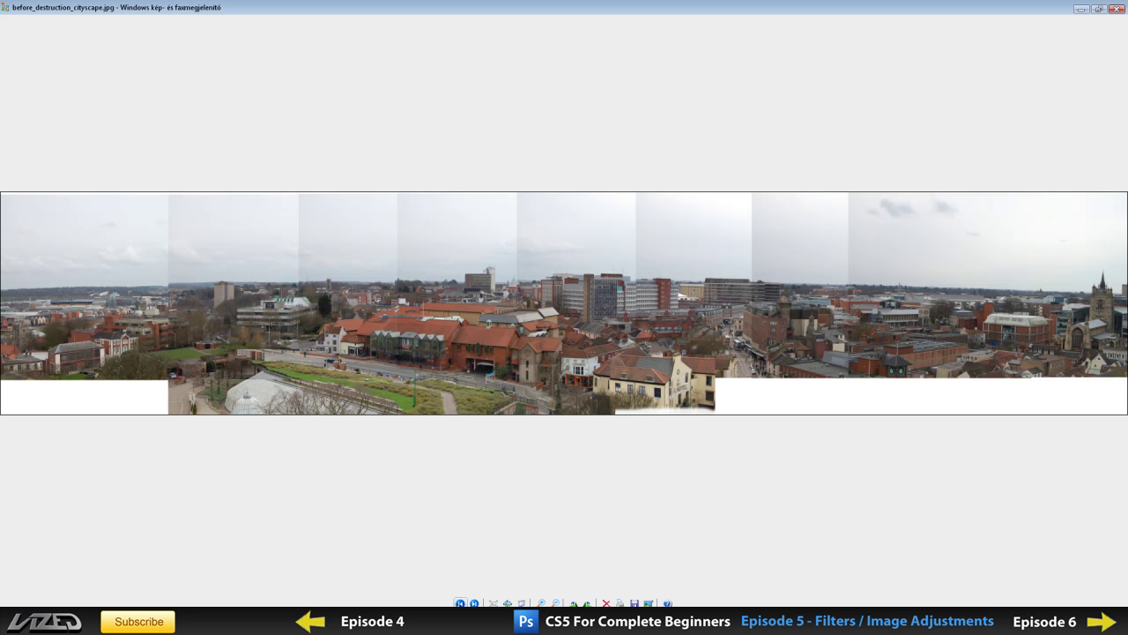
{"action": "left_click", "coordinate": [475, 603]}
{"action": "left_click", "coordinate": [474, 603]}
{"action": "left_click", "coordinate": [474, 603]}
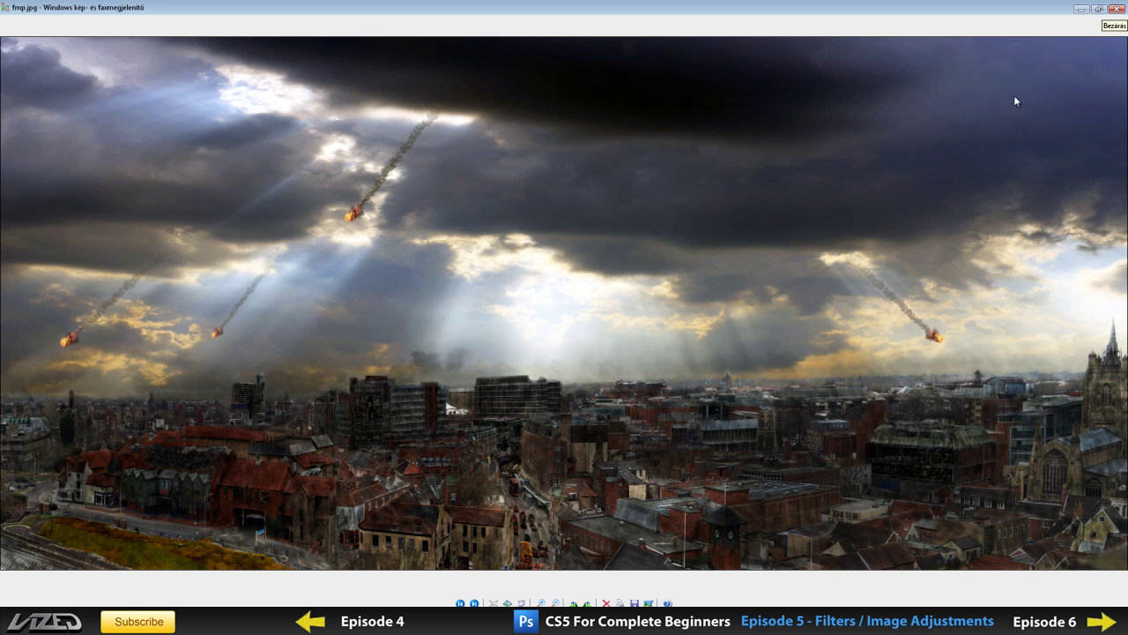
Close Photo Viewer, minimize Camtasia, and close likes_Special.psd in Photoshop.
{"action": "left_click", "coordinate": [1116, 9]}
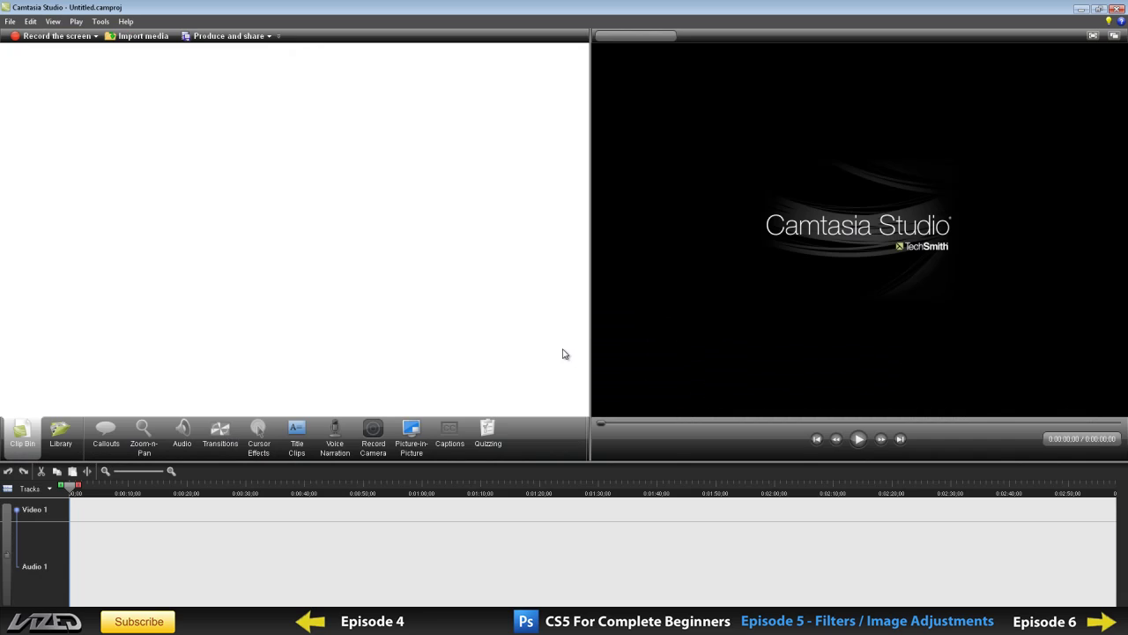
{"action": "left_click", "coordinate": [1080, 9]}
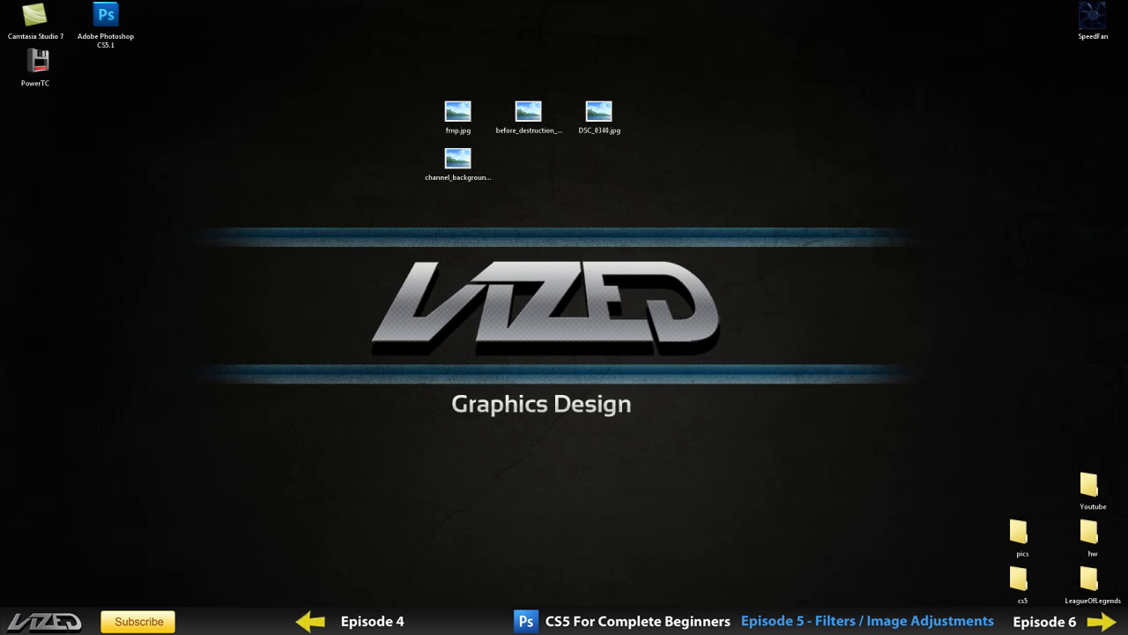
{"action": "key", "text": "alt+Tab"}
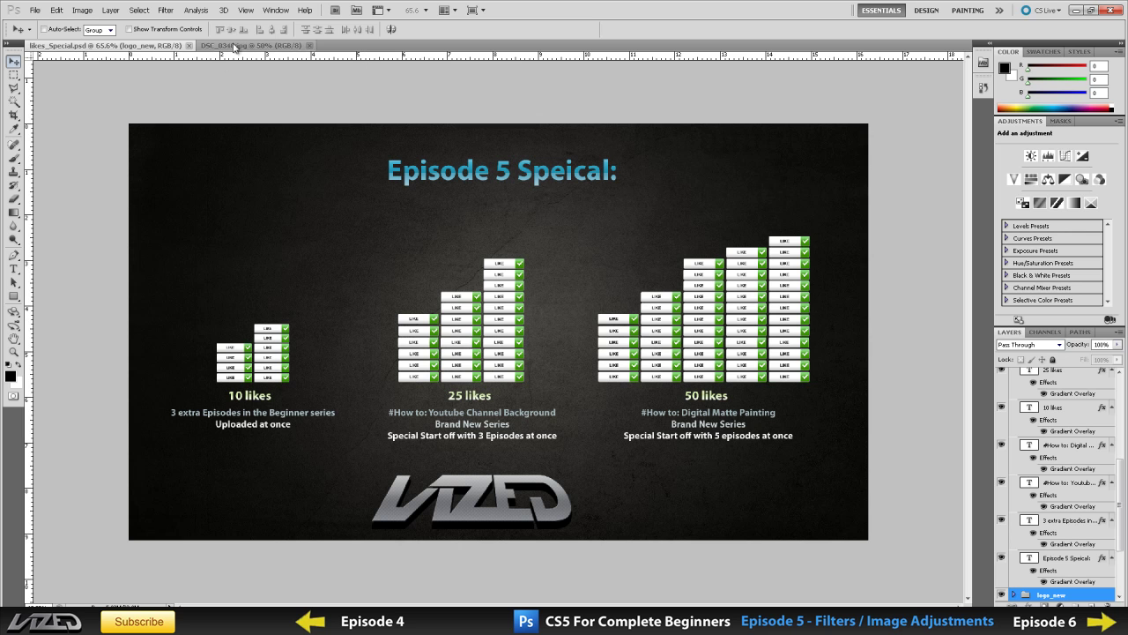
{"action": "left_click", "coordinate": [189, 45]}
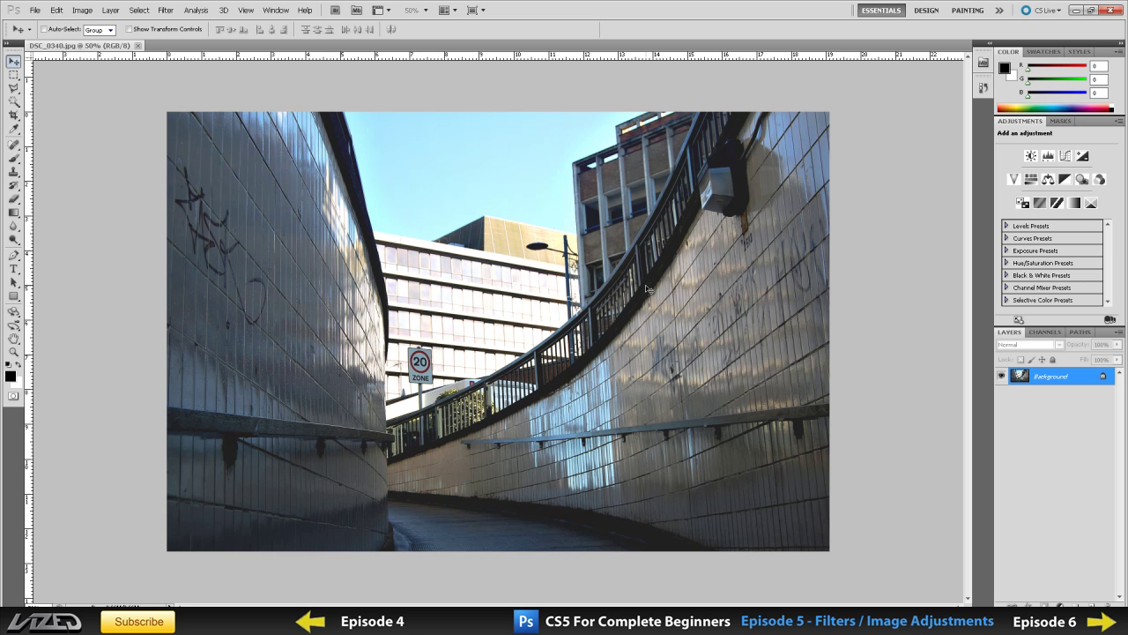
Look through the Filter and Image menus, then unlock Background as Layer 0.
{"action": "left_click", "coordinate": [165, 11]}
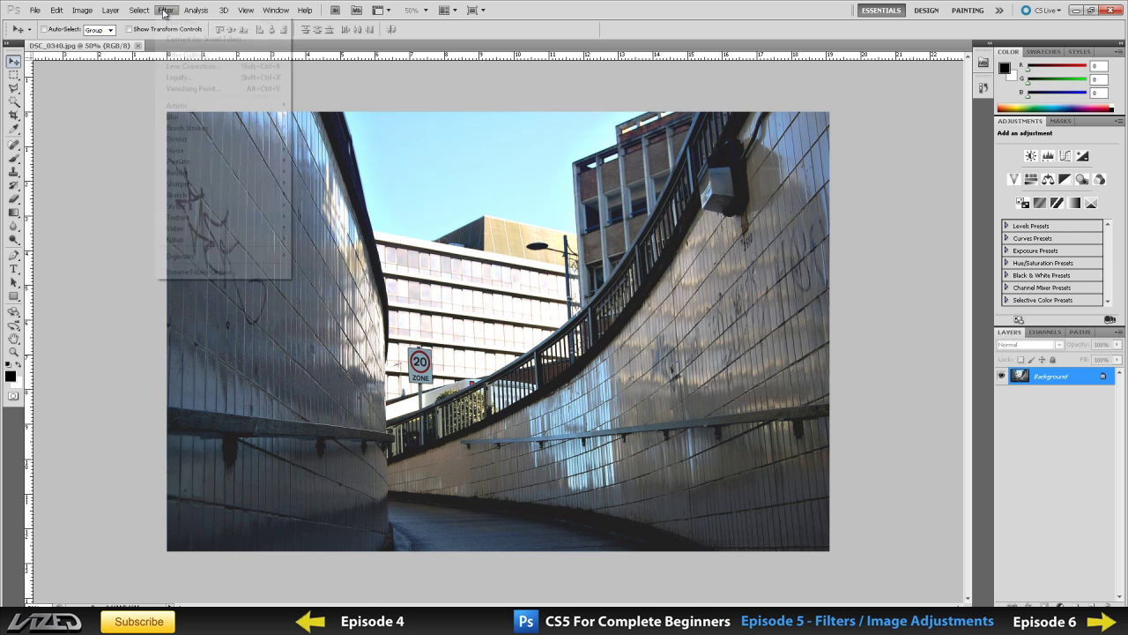
{"action": "left_click", "coordinate": [98, 172]}
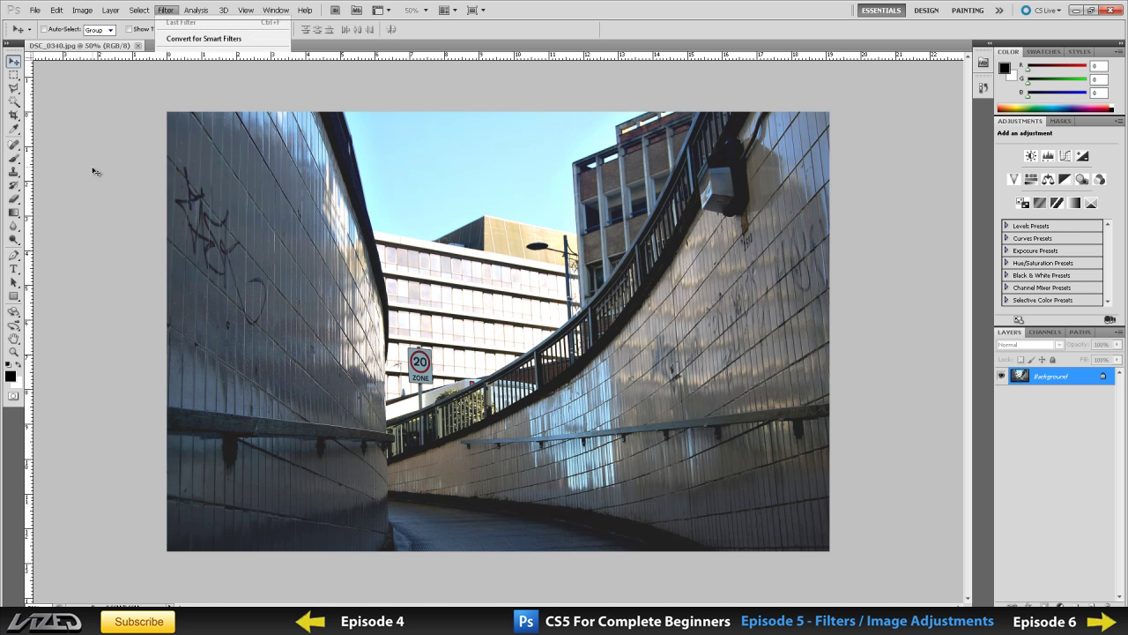
{"action": "left_click", "coordinate": [167, 11]}
{"action": "left_click", "coordinate": [136, 217]}
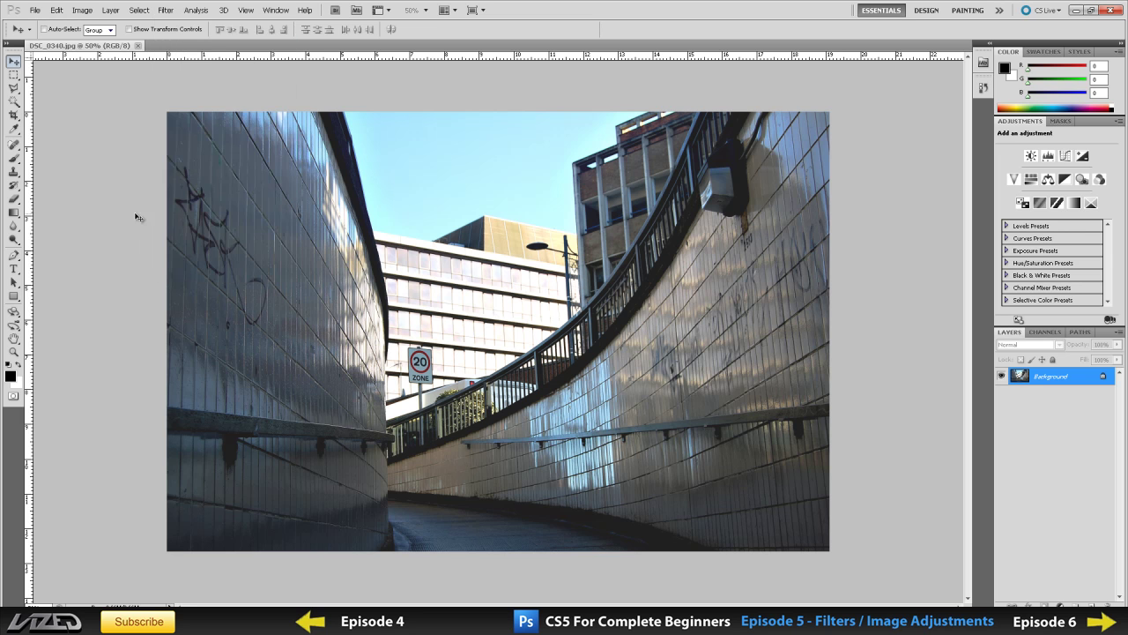
{"action": "left_click", "coordinate": [81, 11]}
{"action": "left_click", "coordinate": [60, 296]}
{"action": "double_click", "coordinate": [1093, 378]}
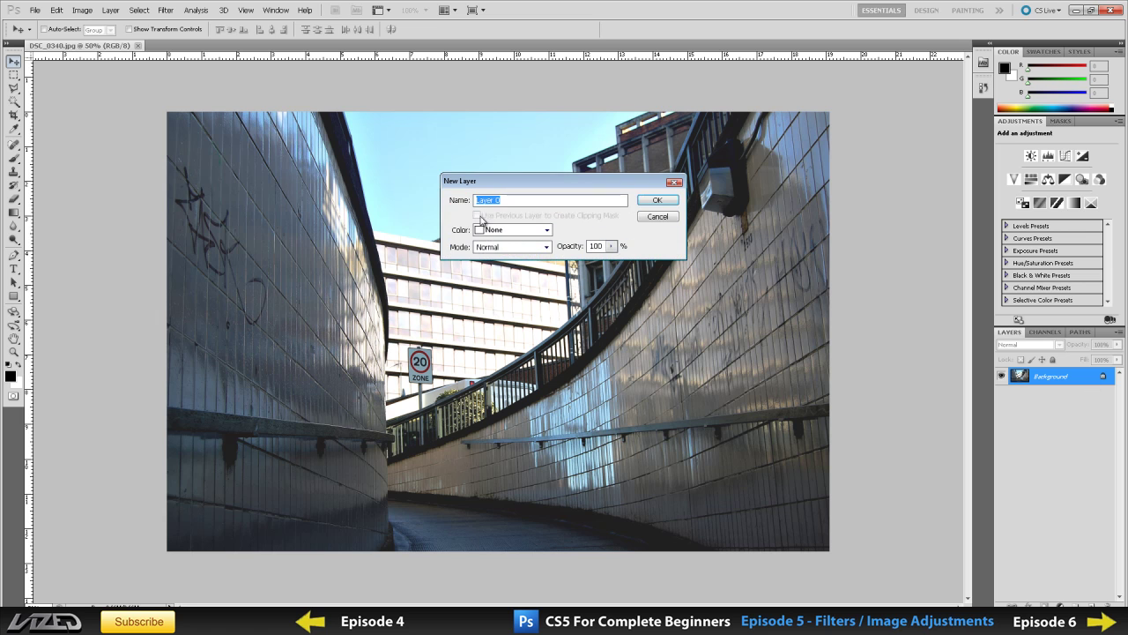
{"action": "left_click", "coordinate": [657, 201]}
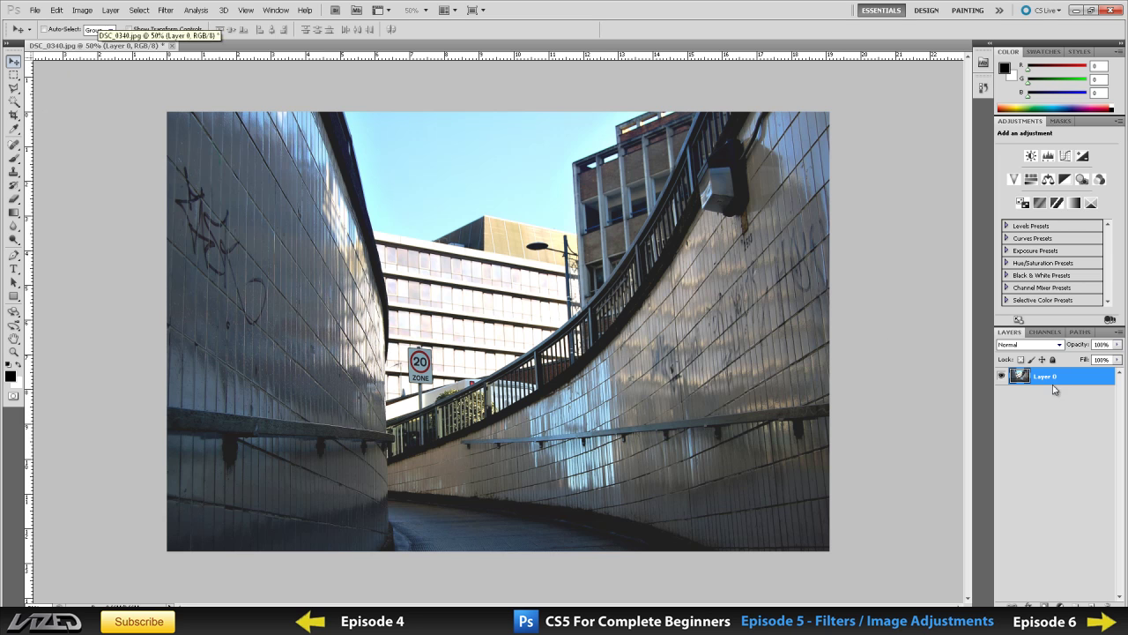
{"action": "left_click", "coordinate": [89, 14]}
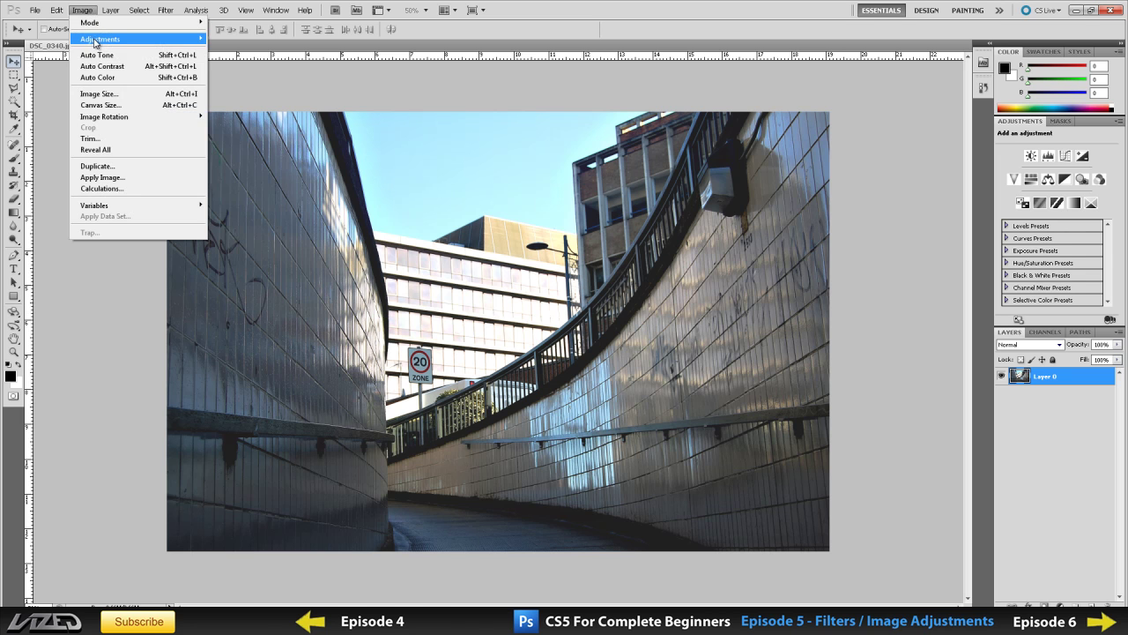
{"action": "mouse_move", "coordinate": [190, 42]}
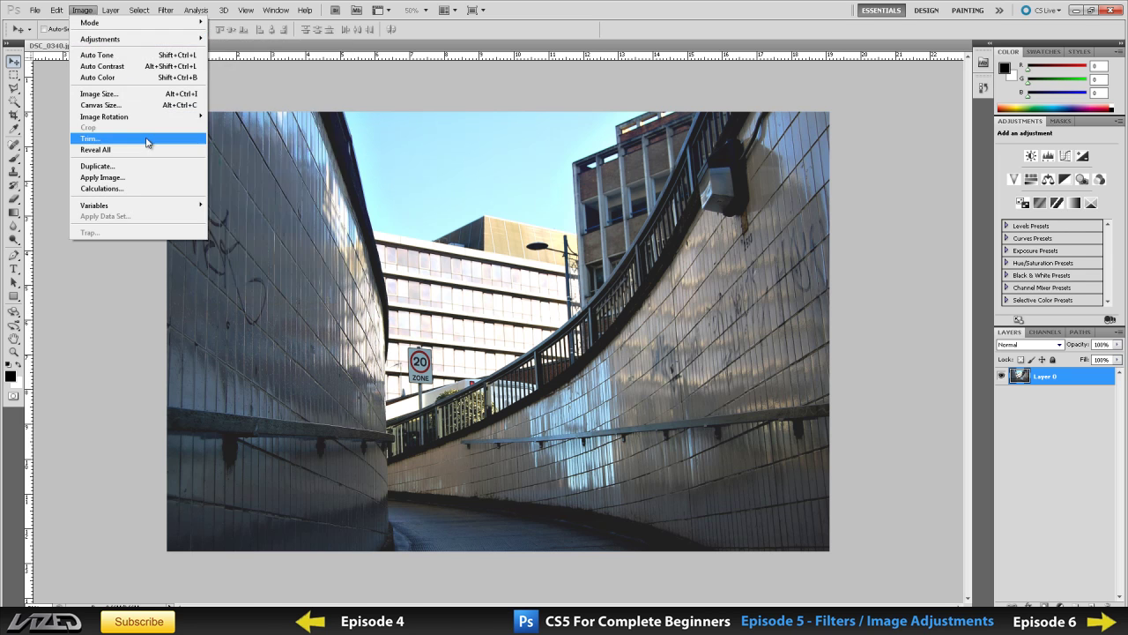
{"action": "mouse_move", "coordinate": [93, 22]}
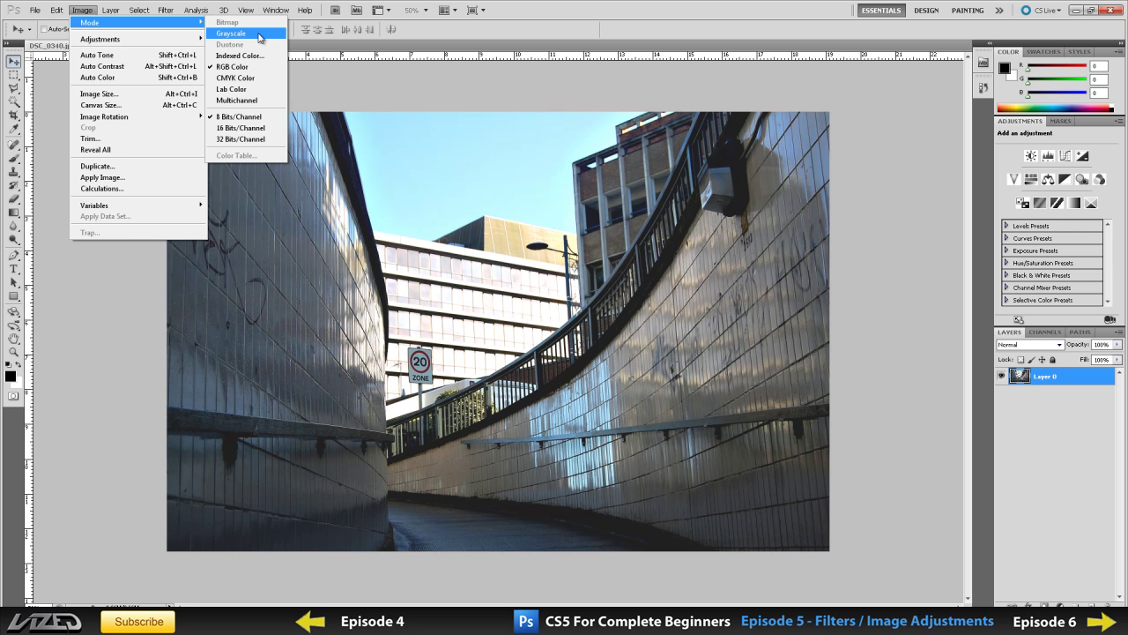
{"action": "left_click", "coordinate": [260, 37]}
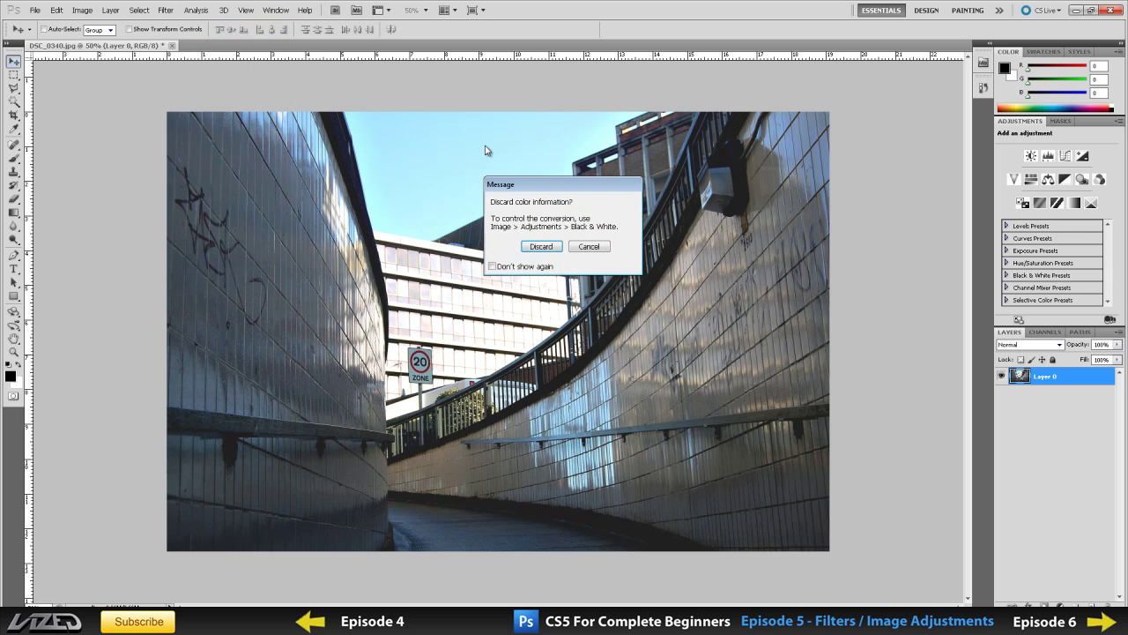
{"action": "left_click", "coordinate": [533, 247]}
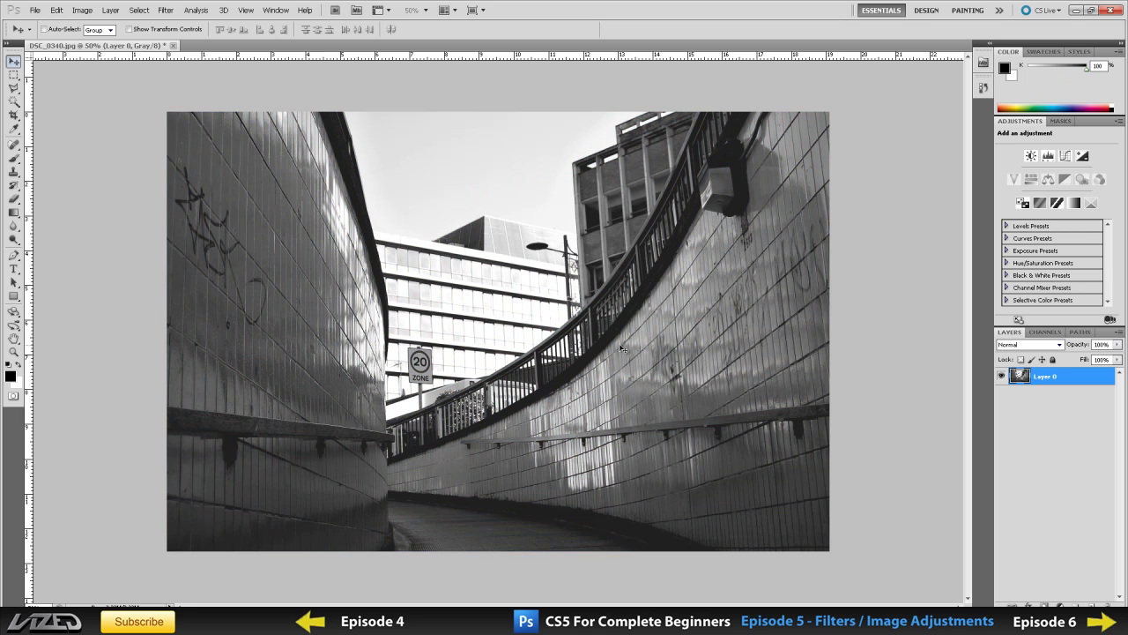
{"action": "key", "text": "ctrl+z"}
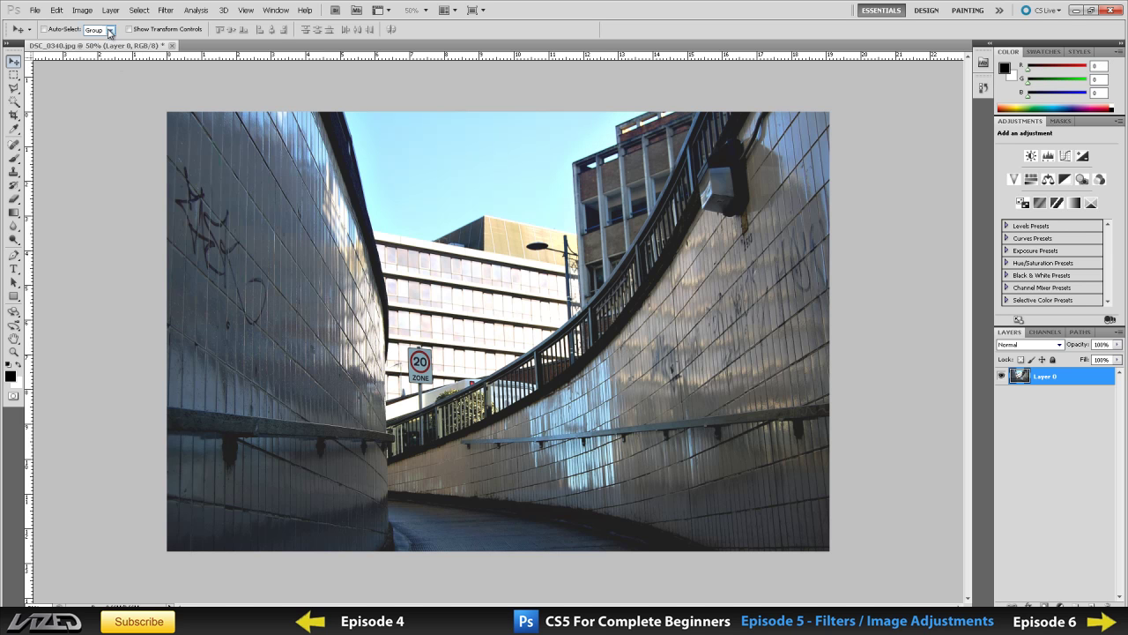
Look at the Image > Mode choices, then apply and undo Auto Tone.
{"action": "left_click", "coordinate": [82, 10]}
{"action": "mouse_move", "coordinate": [158, 23]}
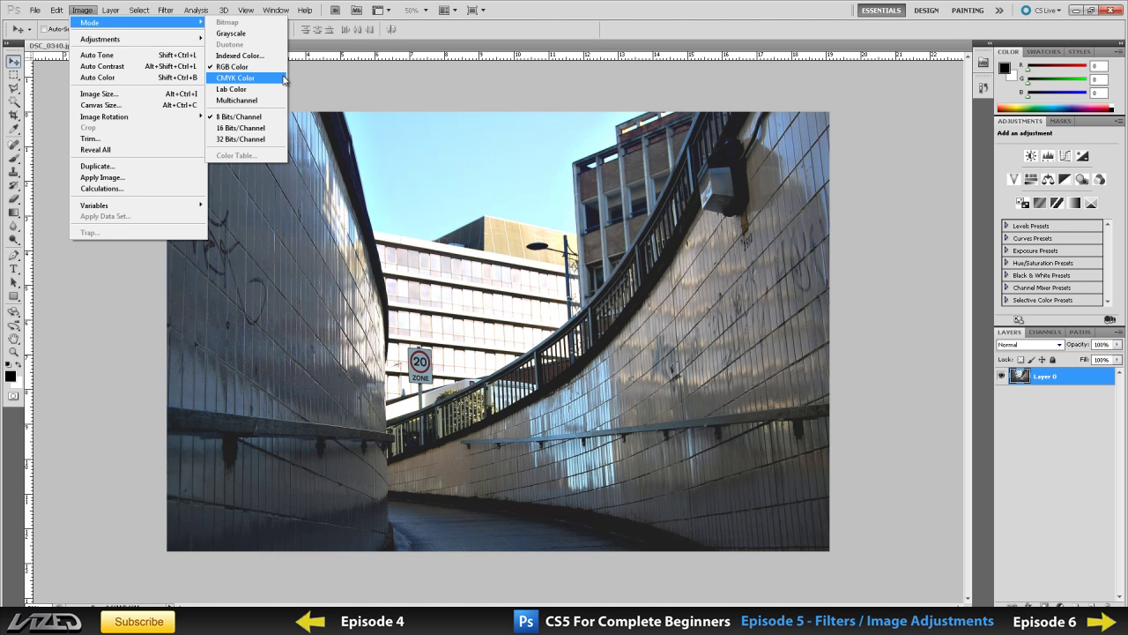
{"action": "left_click", "coordinate": [474, 62]}
{"action": "left_click", "coordinate": [79, 10]}
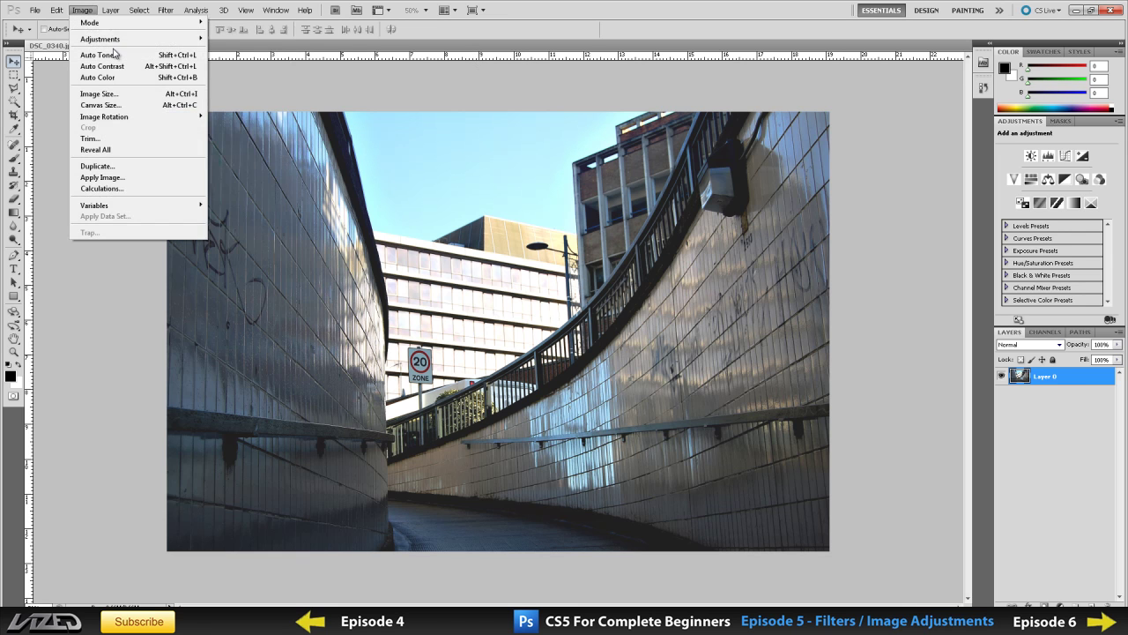
{"action": "mouse_move", "coordinate": [117, 40]}
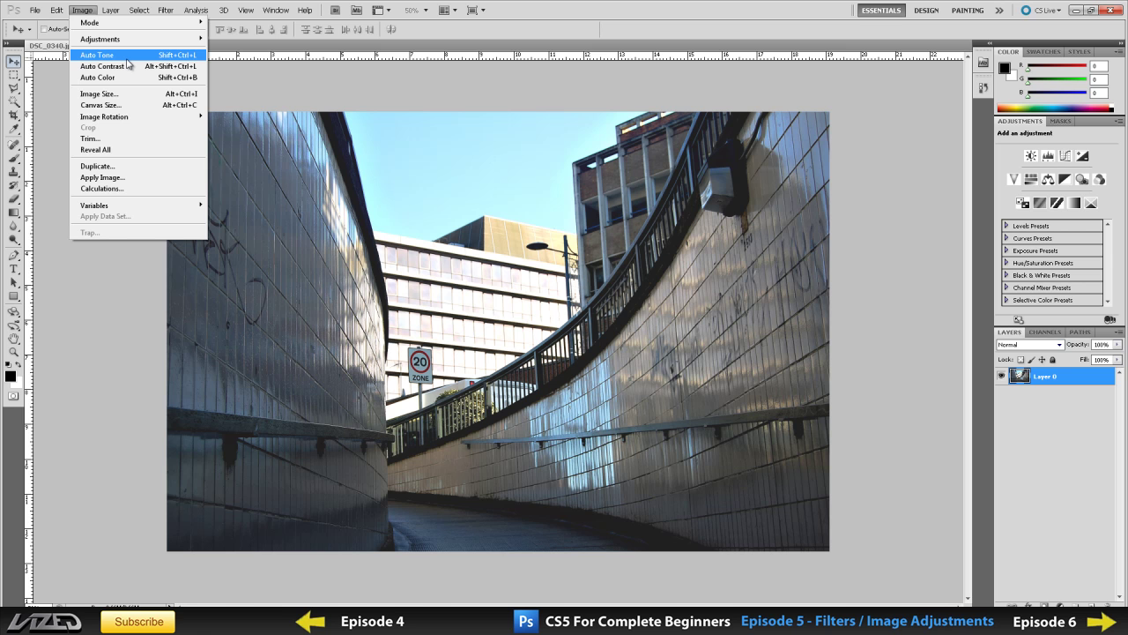
{"action": "left_click", "coordinate": [128, 59]}
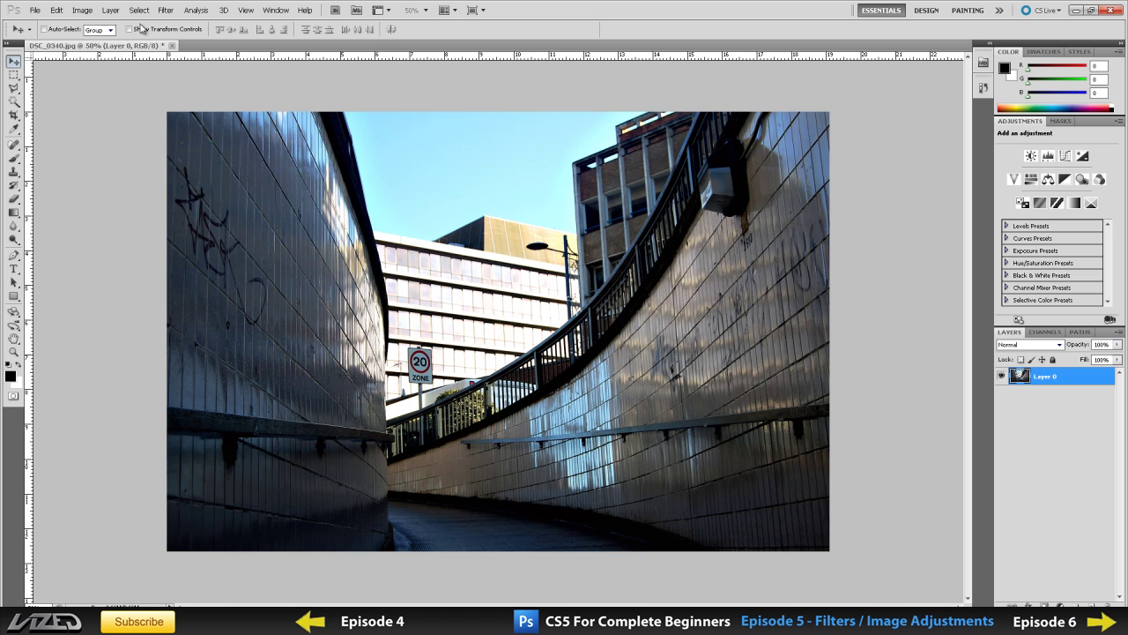
{"action": "key", "text": "ctrl+z"}
Apply and undo Auto Contrast, then Auto Color, on the photo.
{"action": "left_click", "coordinate": [82, 10]}
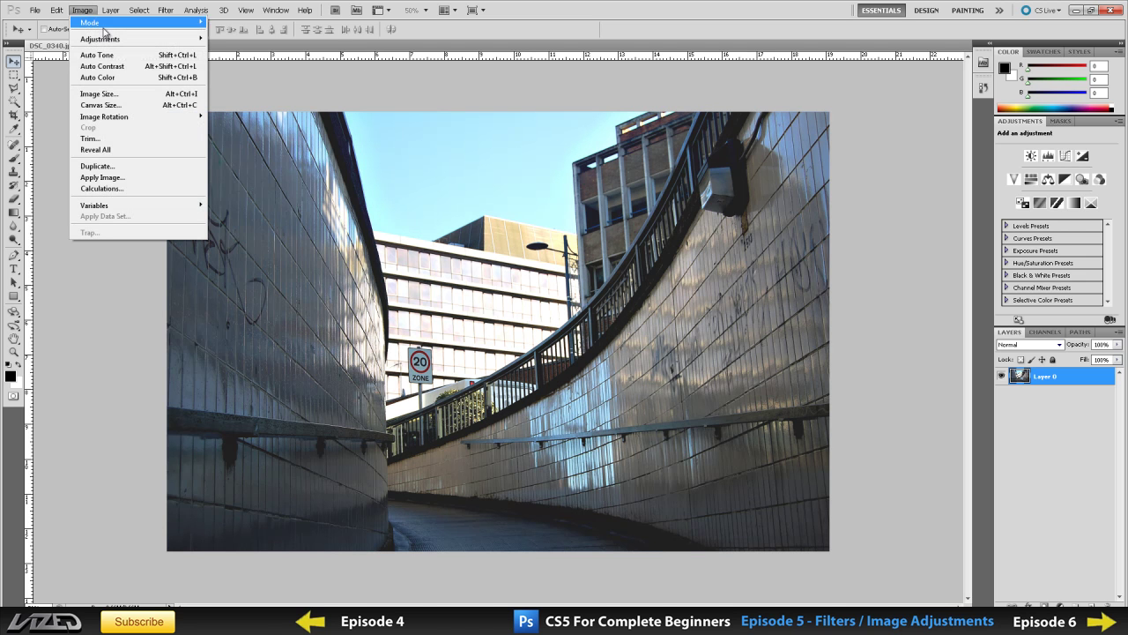
{"action": "left_click", "coordinate": [132, 69]}
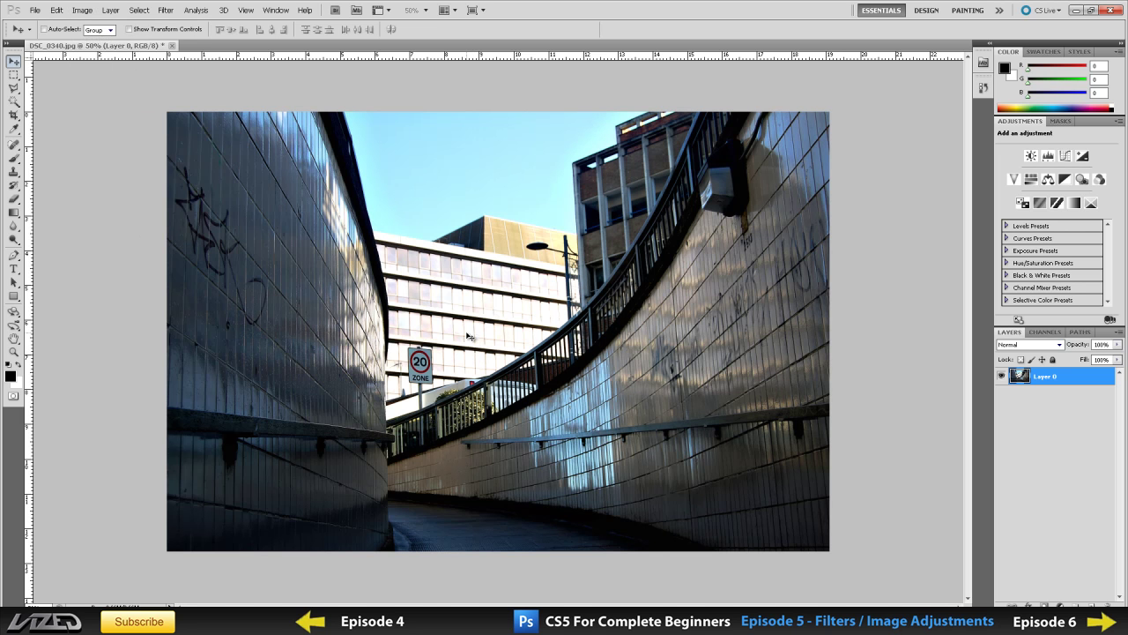
{"action": "key", "text": "ctrl+z"}
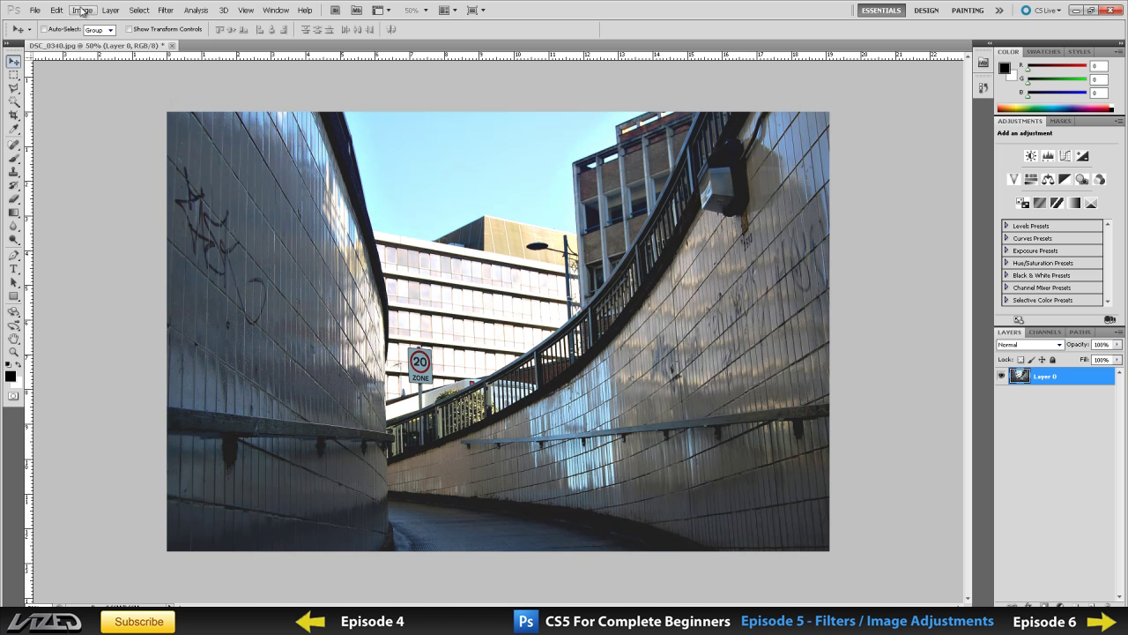
{"action": "left_click", "coordinate": [82, 10]}
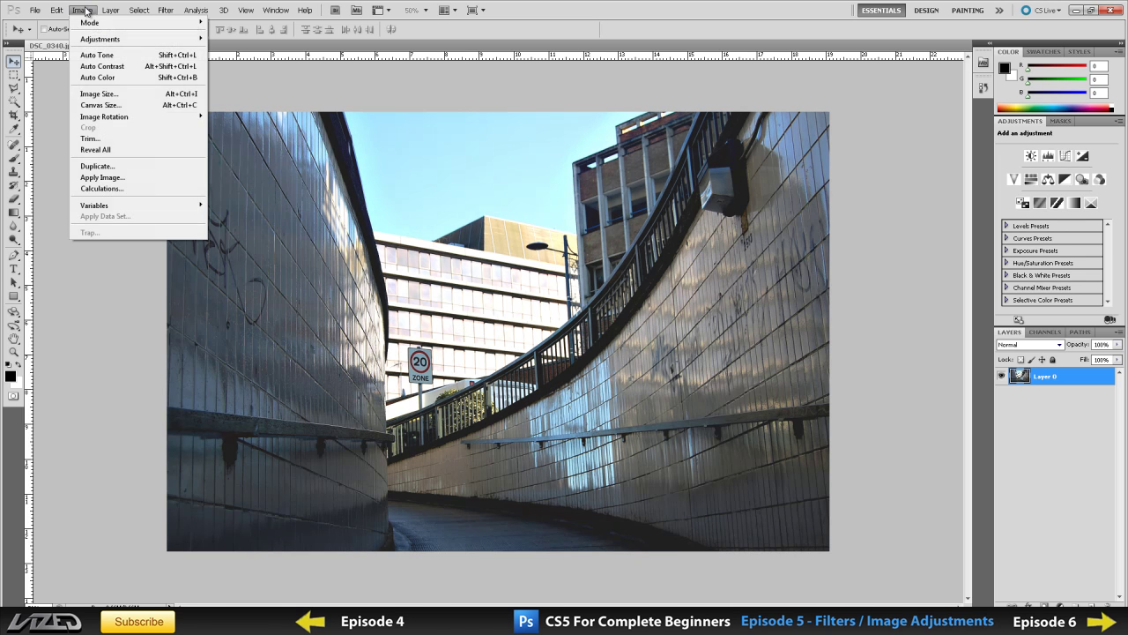
{"action": "left_click", "coordinate": [117, 83]}
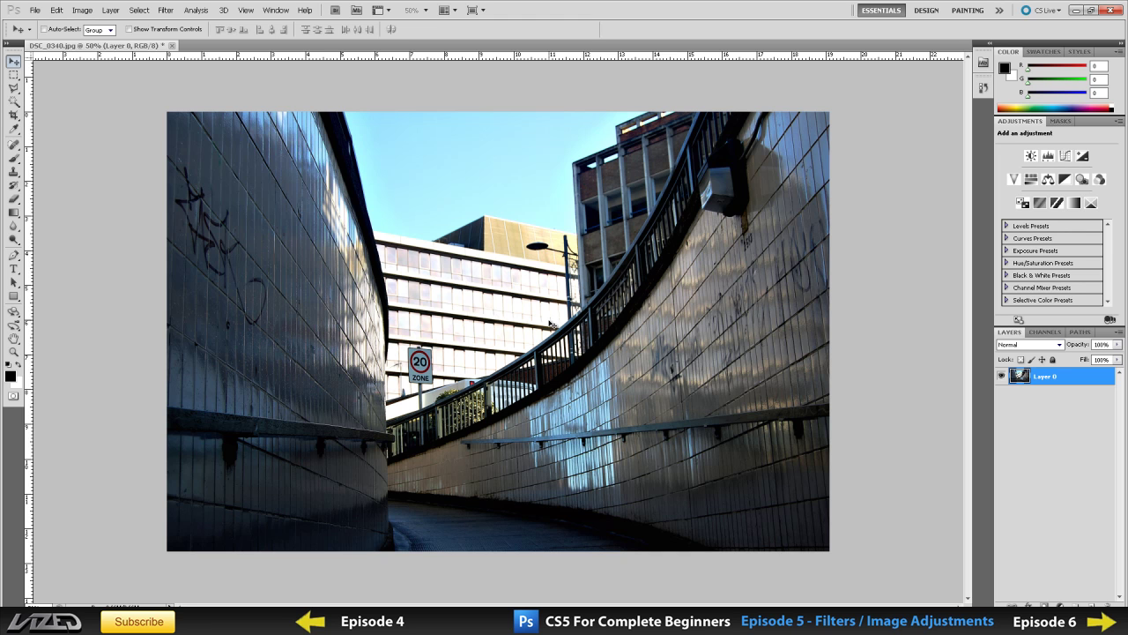
{"action": "key", "text": "ctrl+z"}
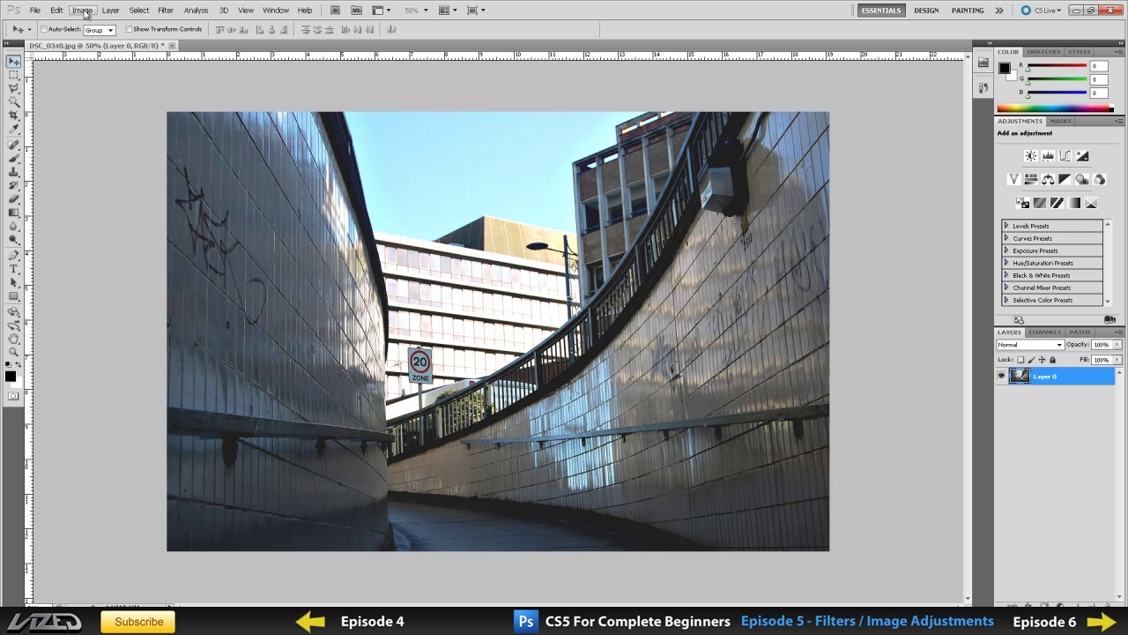
{"action": "left_click", "coordinate": [82, 10]}
{"action": "mouse_move", "coordinate": [91, 42]}
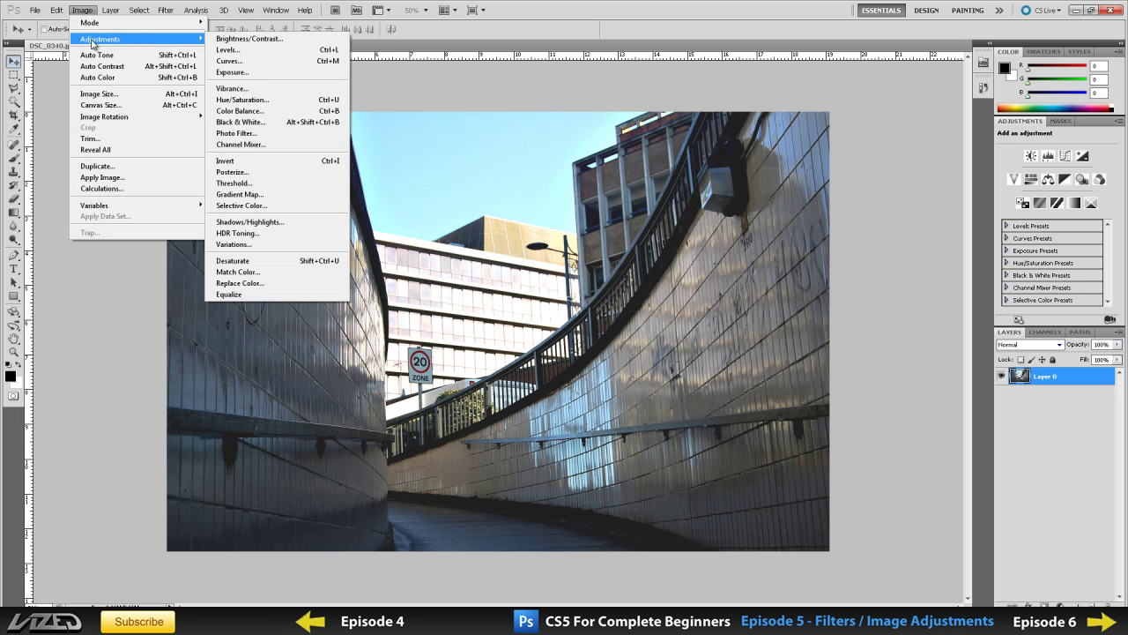
Set Brightness 0 and Contrast 3 in the Brightness/Contrast dialog and accept.
{"action": "left_click", "coordinate": [256, 40]}
{"action": "left_click_drag", "start_coordinate": [572, 182], "coordinate": [827, 41]}
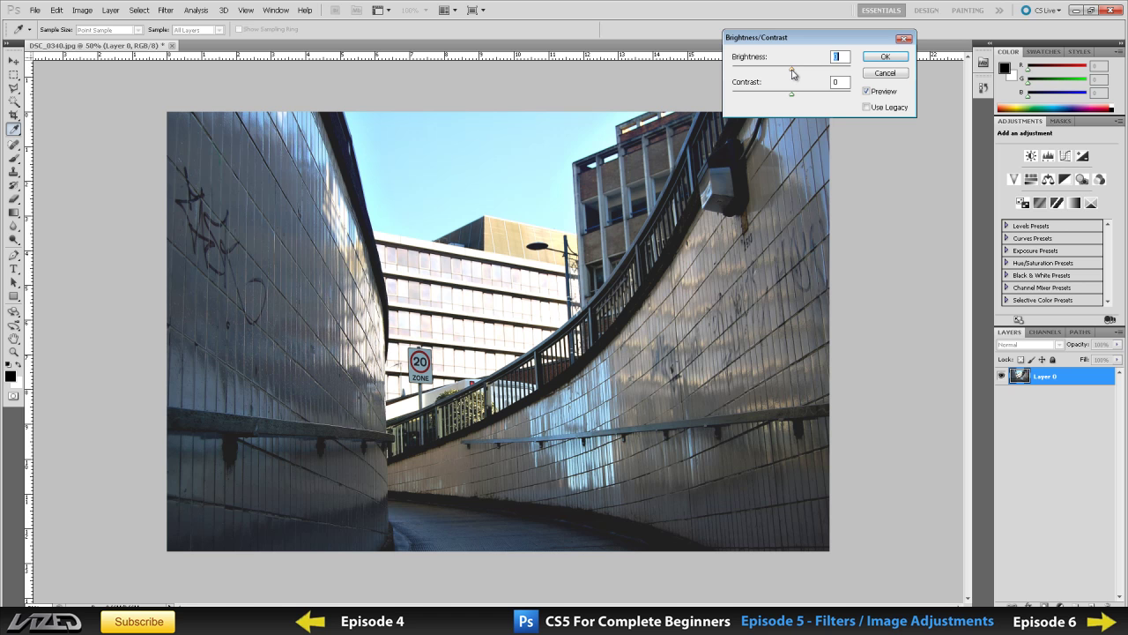
{"action": "mouse_move", "coordinate": [792, 75]}
{"action": "left_mouse_down"}
{"action": "mouse_move", "coordinate": [773, 74]}
{"action": "mouse_move", "coordinate": [832, 75]}
{"action": "mouse_move", "coordinate": [774, 74]}
{"action": "left_mouse_up"}
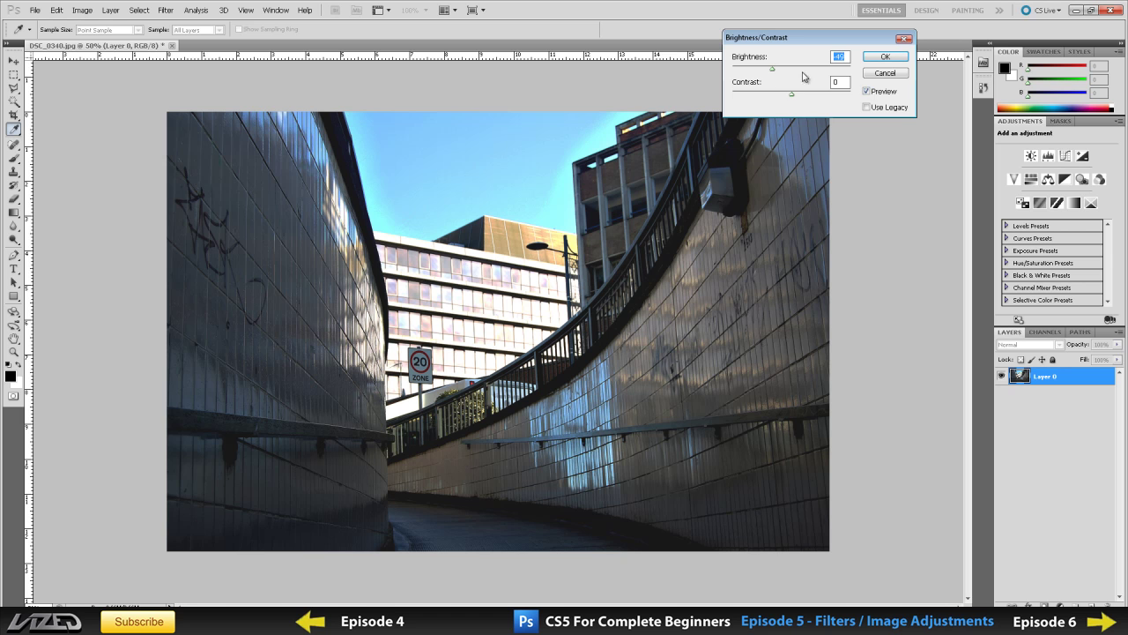
{"action": "left_click_drag", "start_coordinate": [791, 95], "coordinate": [795, 70]}
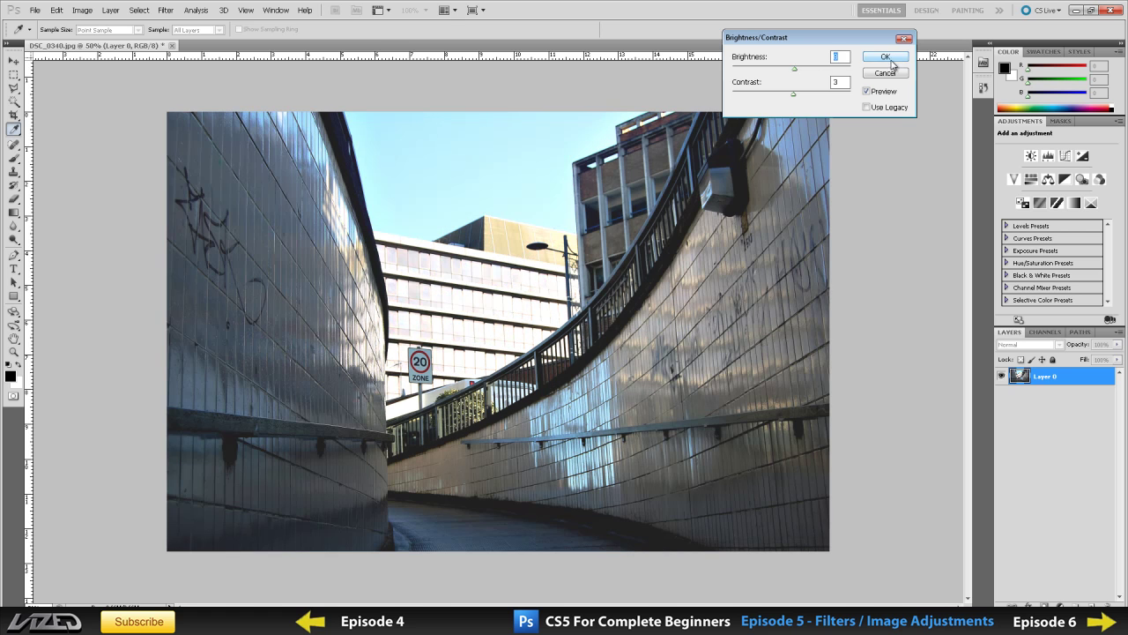
{"action": "left_click", "coordinate": [885, 57]}
{"action": "left_click", "coordinate": [13, 60]}
Open Levels and experiment with the black, midtone and white input sliders.
{"action": "left_click", "coordinate": [82, 9]}
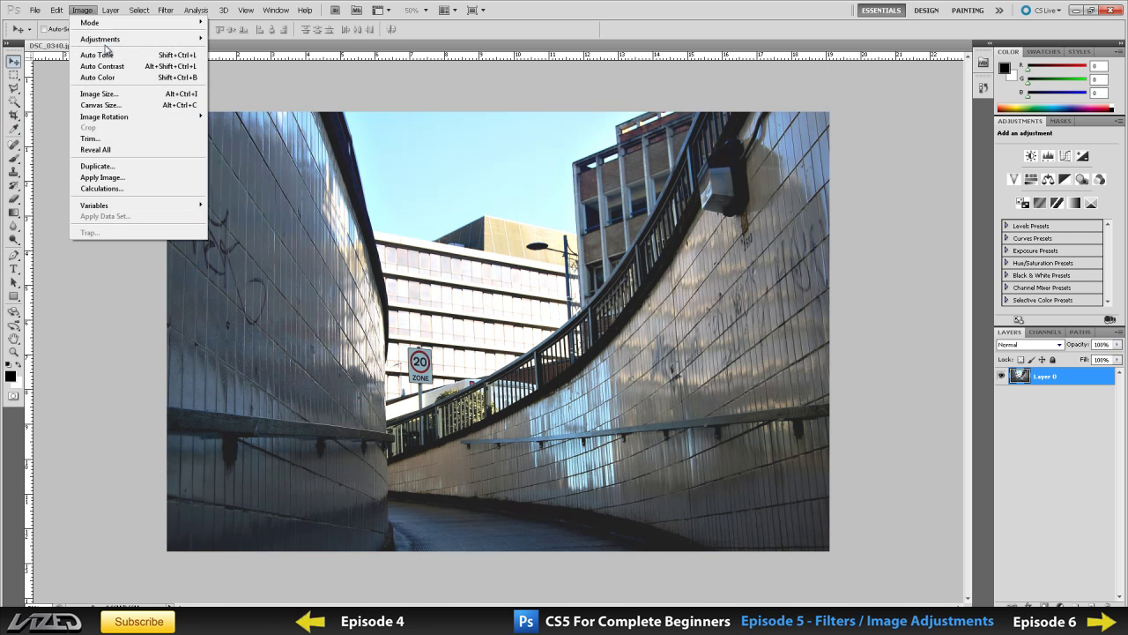
{"action": "left_click", "coordinate": [294, 50]}
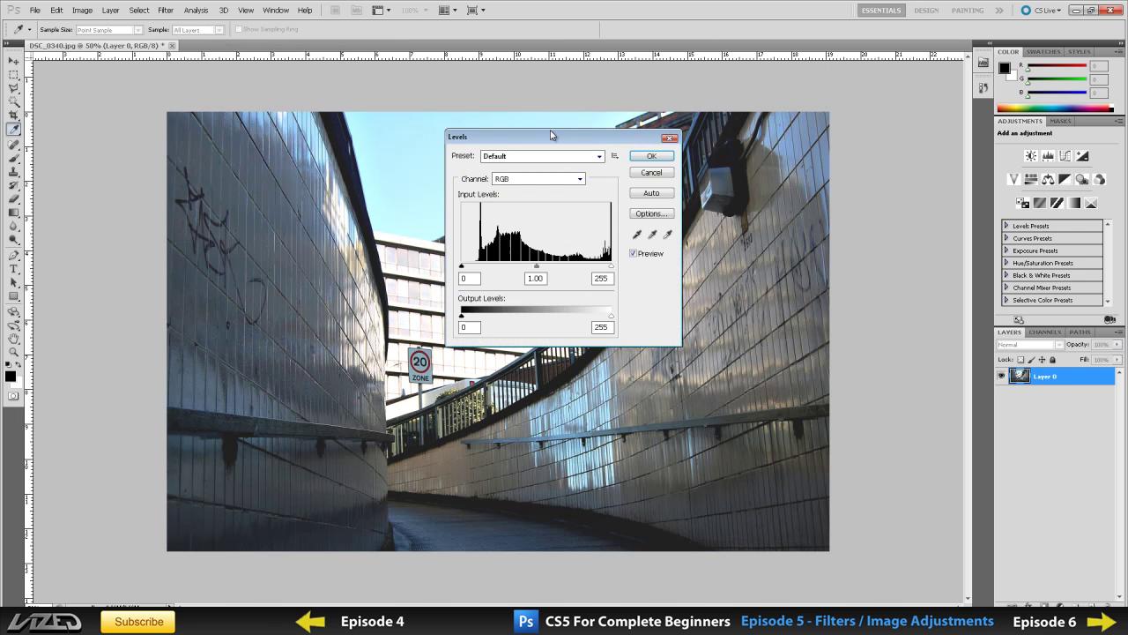
{"action": "left_click_drag", "start_coordinate": [554, 143], "coordinate": [651, 125]}
{"action": "left_click", "coordinate": [635, 162]}
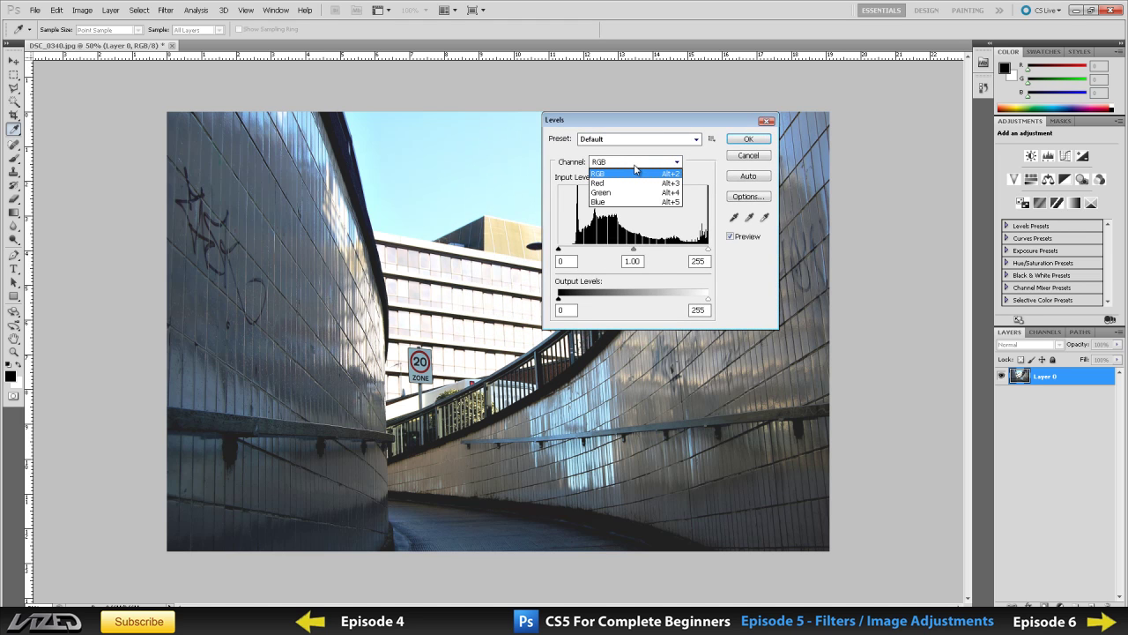
{"action": "left_click", "coordinate": [636, 163]}
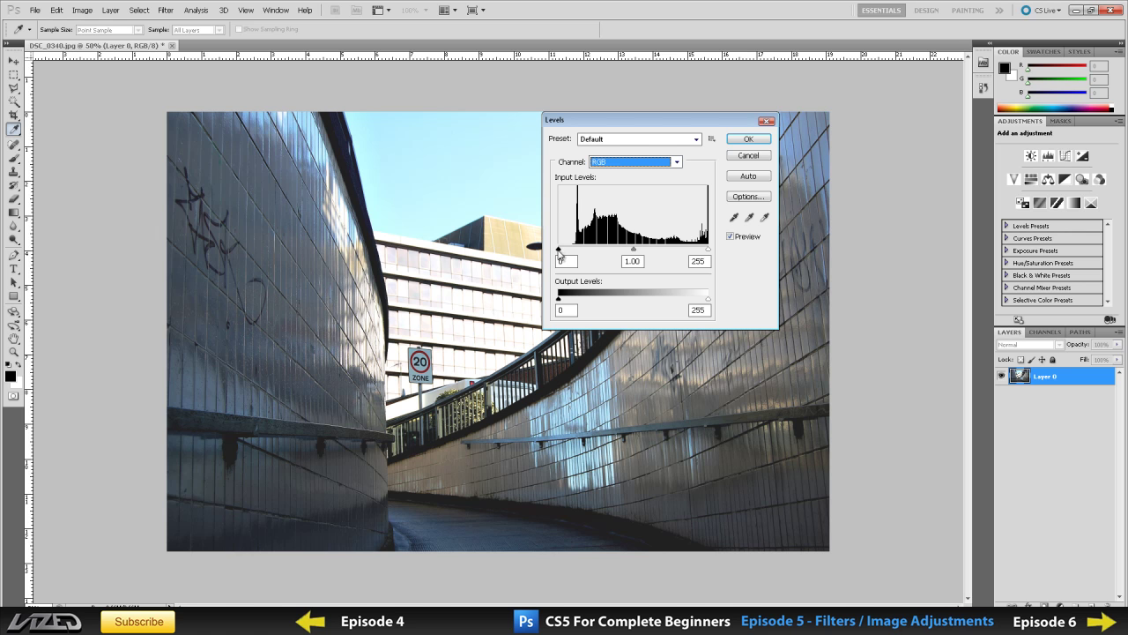
{"action": "mouse_move", "coordinate": [559, 251]}
{"action": "left_mouse_down"}
{"action": "mouse_move", "coordinate": [728, 256]}
{"action": "mouse_move", "coordinate": [557, 252]}
{"action": "left_mouse_up"}
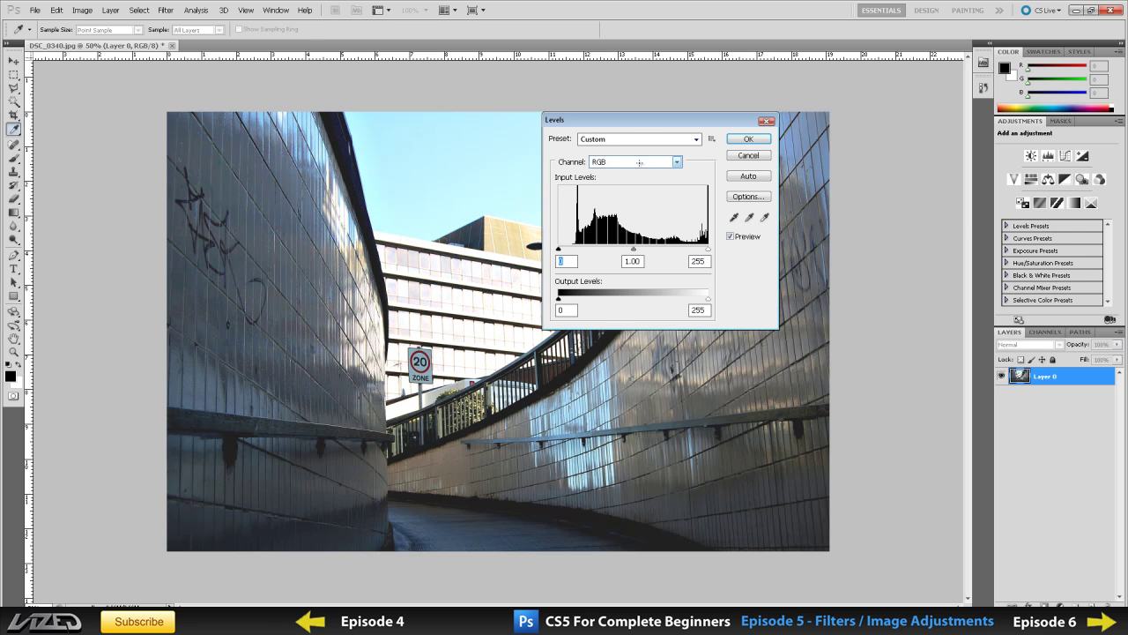
{"action": "mouse_move", "coordinate": [636, 254]}
{"action": "left_mouse_down"}
{"action": "mouse_move", "coordinate": [566, 254]}
{"action": "mouse_move", "coordinate": [723, 254]}
{"action": "mouse_move", "coordinate": [631, 253]}
{"action": "left_mouse_up"}
{"action": "mouse_move", "coordinate": [706, 254]}
{"action": "left_mouse_down"}
{"action": "mouse_move", "coordinate": [536, 248]}
{"action": "mouse_move", "coordinate": [707, 250]}
{"action": "left_mouse_up"}
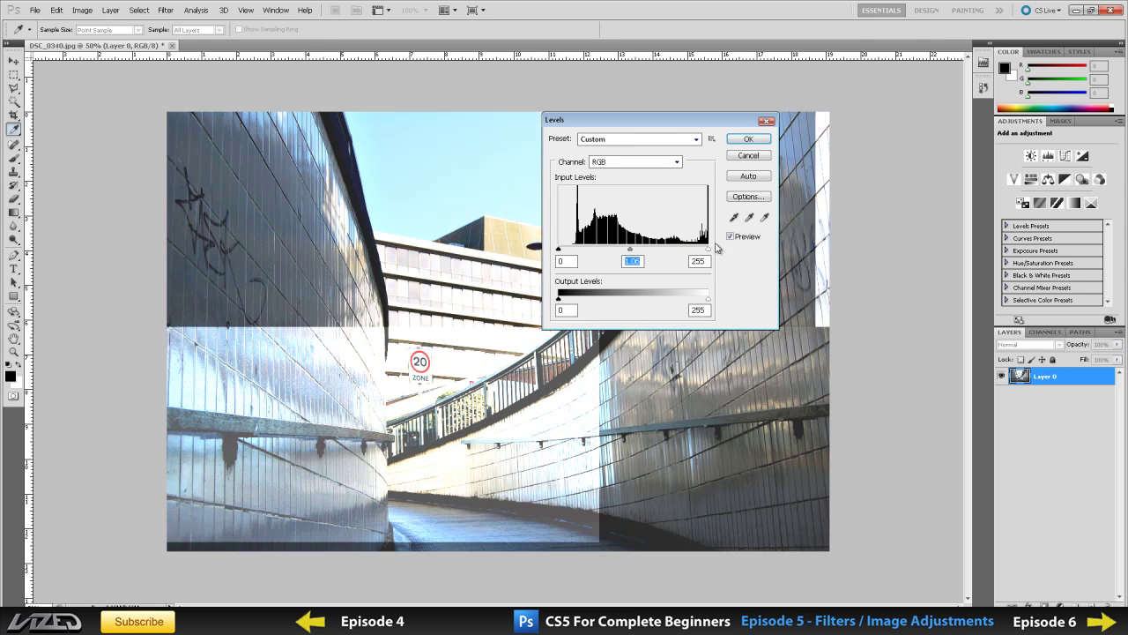
Apply the automatic Levels correction and confirm it.
{"action": "left_click_drag", "start_coordinate": [636, 125], "coordinate": [730, 183]}
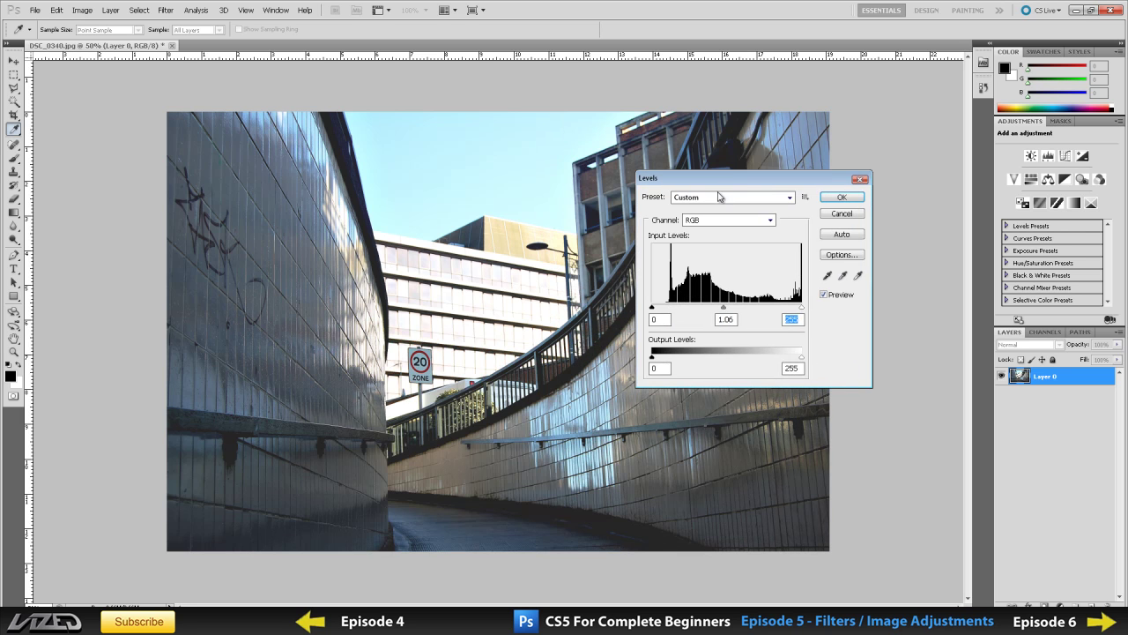
{"action": "mouse_move", "coordinate": [654, 361]}
{"action": "left_mouse_down"}
{"action": "mouse_move", "coordinate": [779, 361]}
{"action": "mouse_move", "coordinate": [651, 358]}
{"action": "left_mouse_up"}
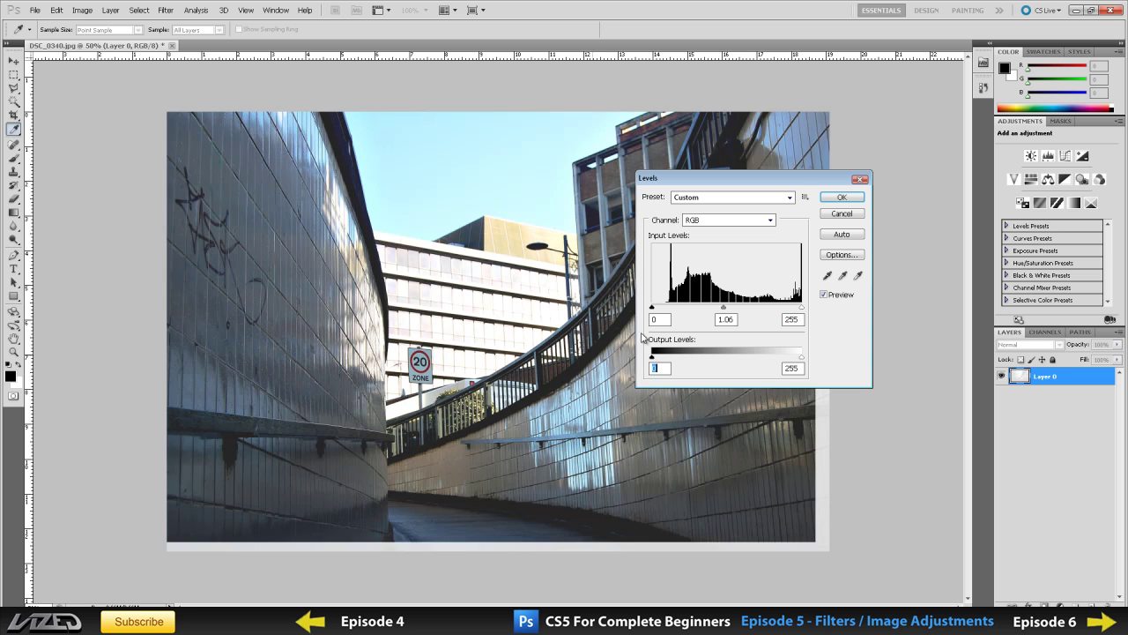
{"action": "left_click", "coordinate": [841, 234]}
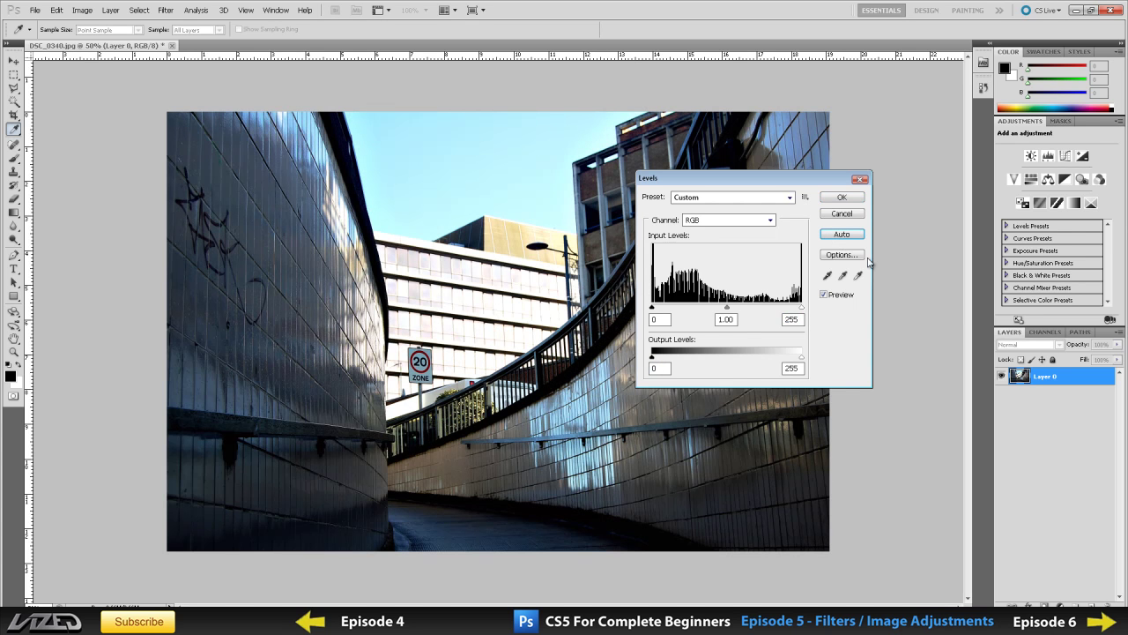
{"action": "left_click", "coordinate": [841, 196]}
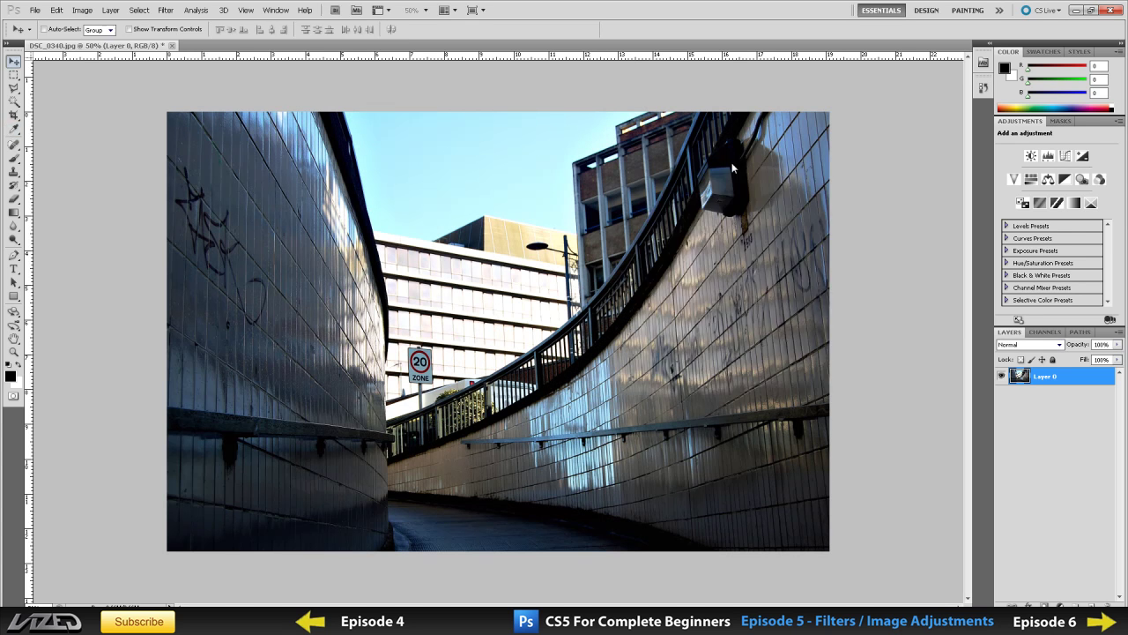
{"action": "left_click", "coordinate": [83, 11]}
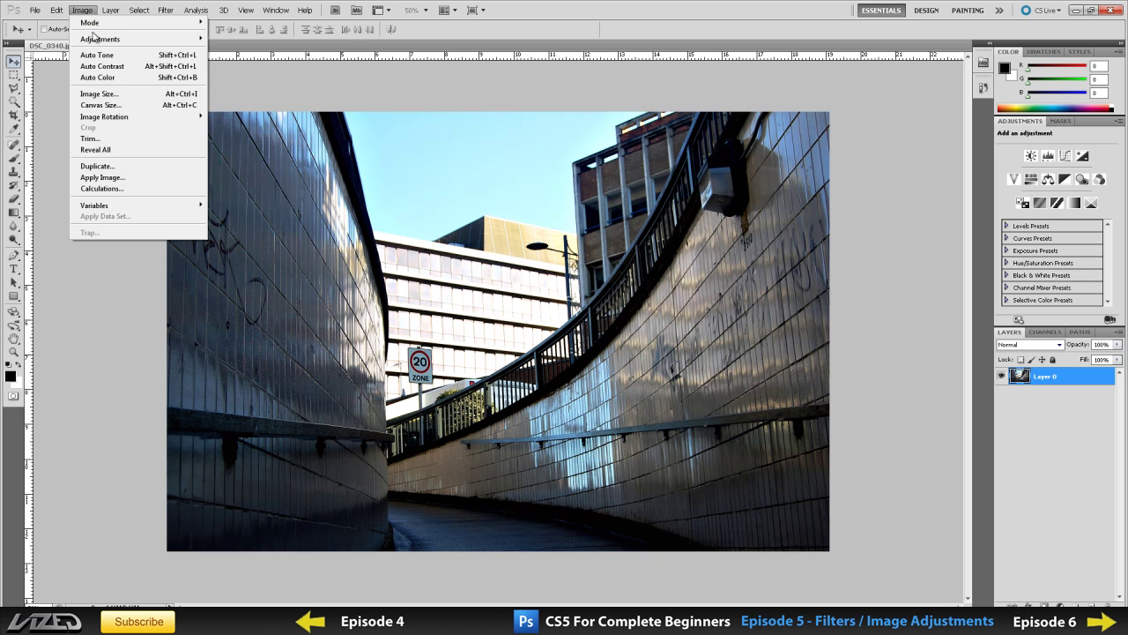
Apply Hue/Saturation with hue -57, saturation -4 and lightness 0.
{"action": "mouse_move", "coordinate": [95, 39]}
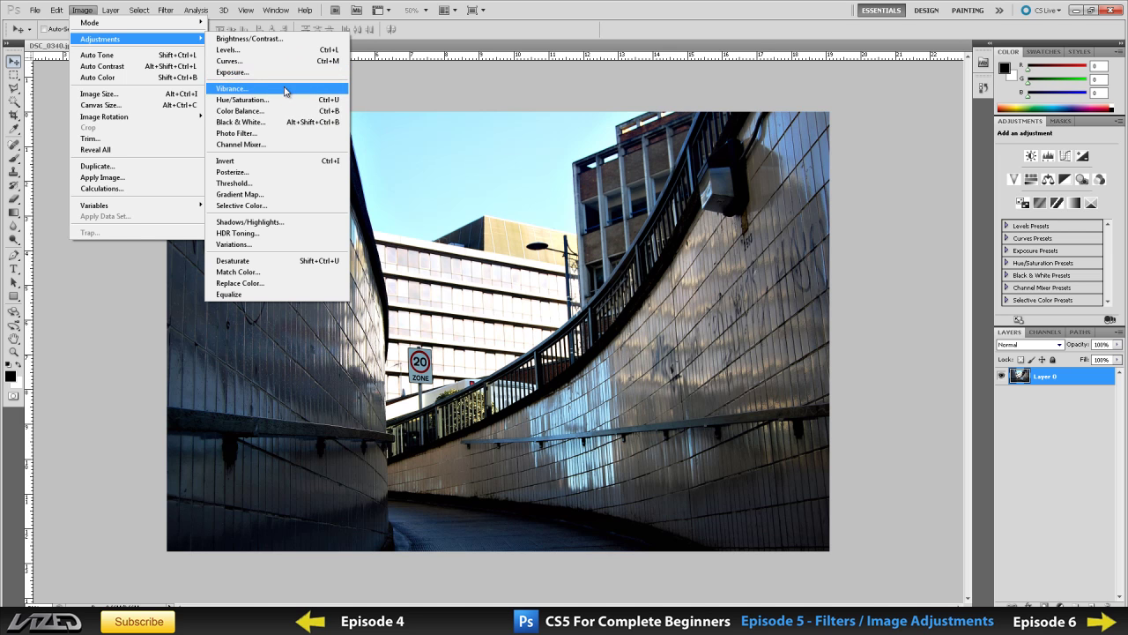
{"action": "left_click", "coordinate": [243, 100]}
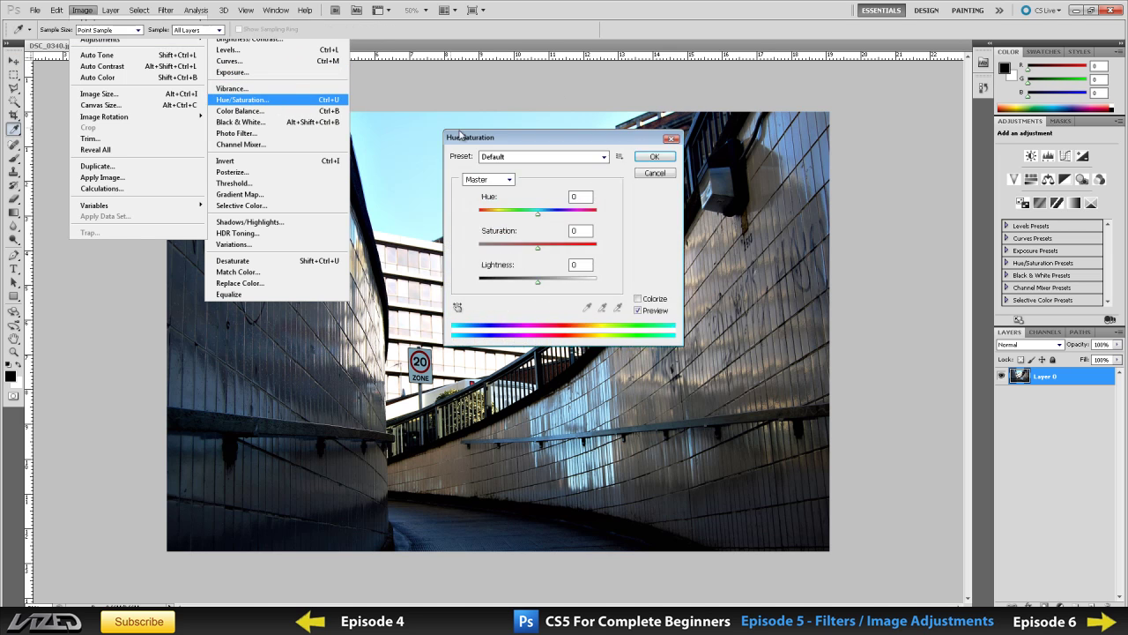
{"action": "left_click_drag", "start_coordinate": [548, 139], "coordinate": [822, 107]}
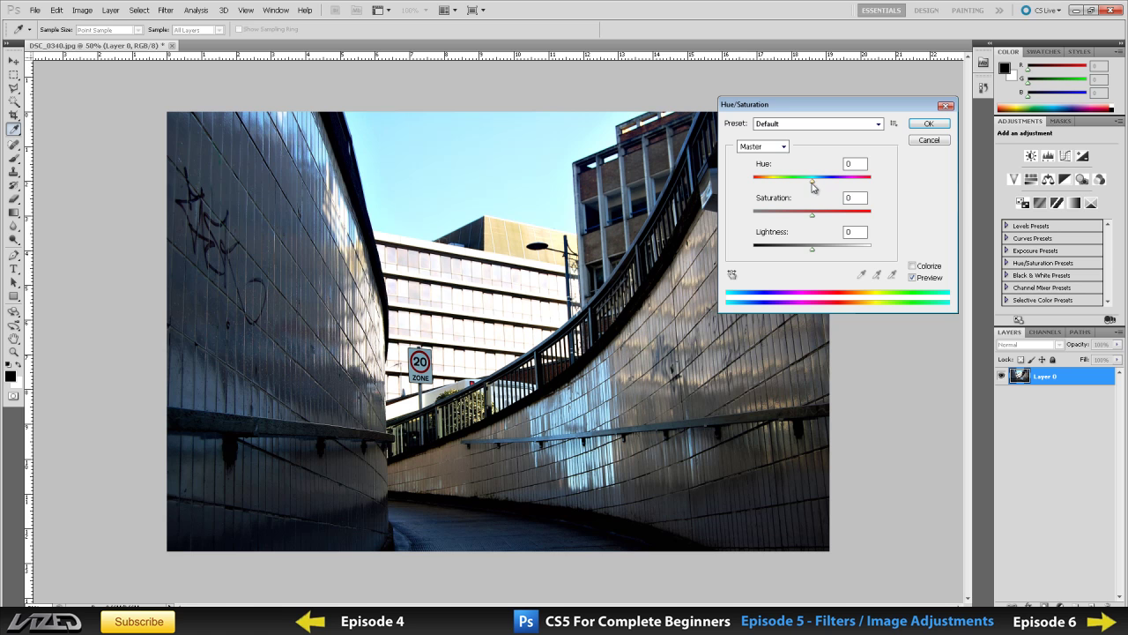
{"action": "left_click_drag", "start_coordinate": [813, 182], "coordinate": [758, 182]}
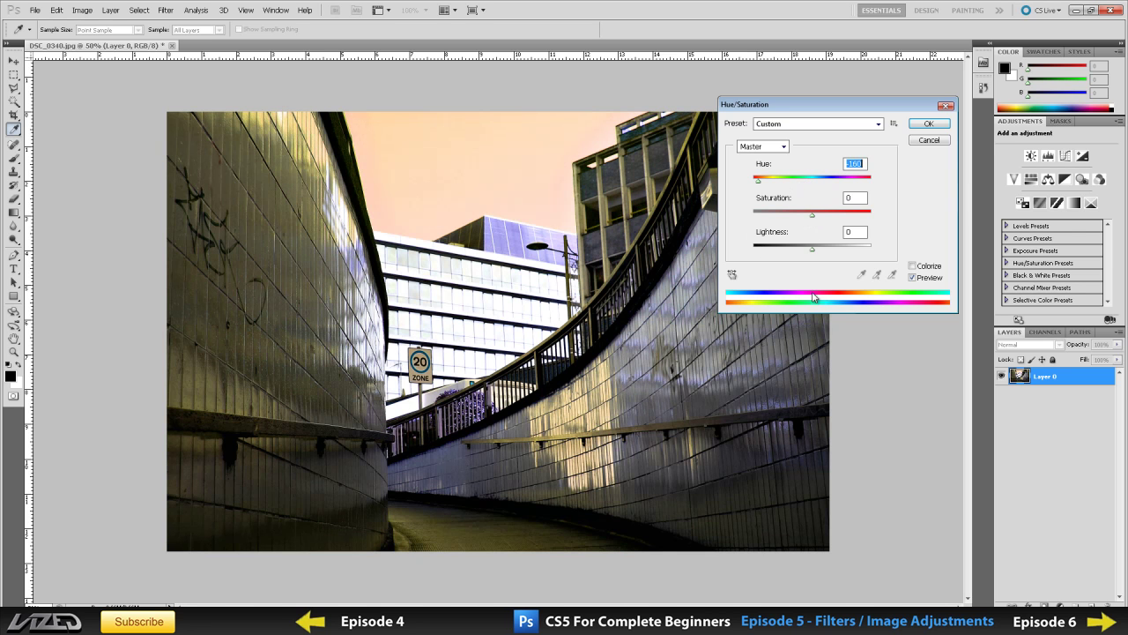
{"action": "mouse_move", "coordinate": [812, 253]}
{"action": "left_mouse_down"}
{"action": "mouse_move", "coordinate": [789, 253]}
{"action": "mouse_move", "coordinate": [828, 253]}
{"action": "left_mouse_up"}
{"action": "mouse_move", "coordinate": [800, 216]}
{"action": "left_mouse_down"}
{"action": "mouse_move", "coordinate": [763, 219]}
{"action": "mouse_move", "coordinate": [861, 219]}
{"action": "mouse_move", "coordinate": [812, 217]}
{"action": "mouse_move", "coordinate": [772, 184]}
{"action": "mouse_move", "coordinate": [818, 216]}
{"action": "mouse_move", "coordinate": [811, 233]}
{"action": "left_mouse_up"}
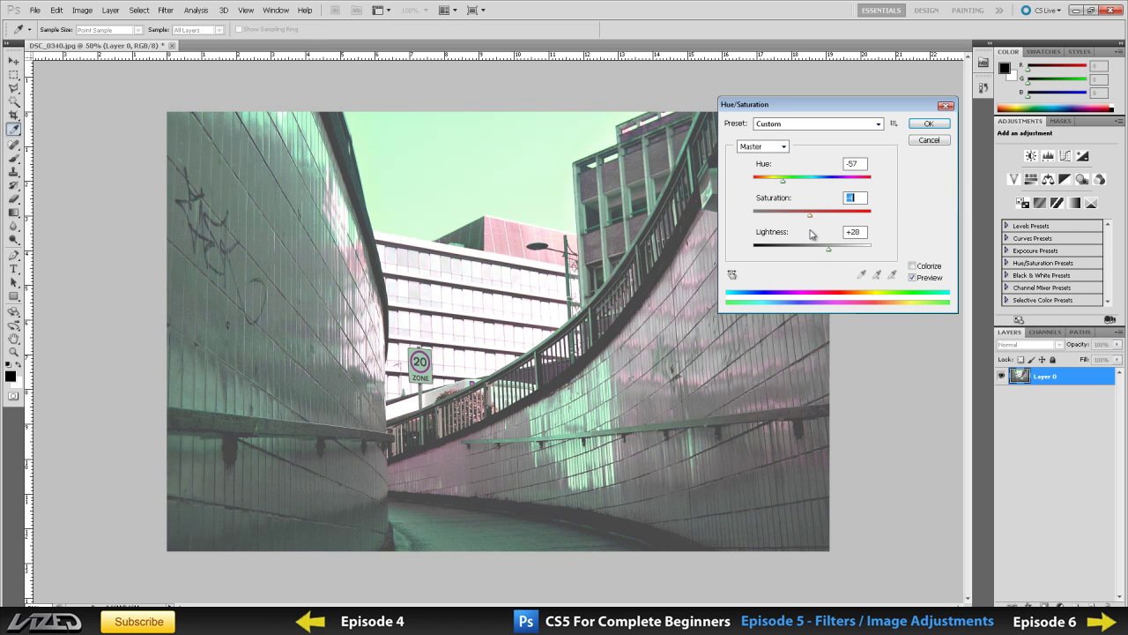
{"action": "left_click", "coordinate": [809, 252]}
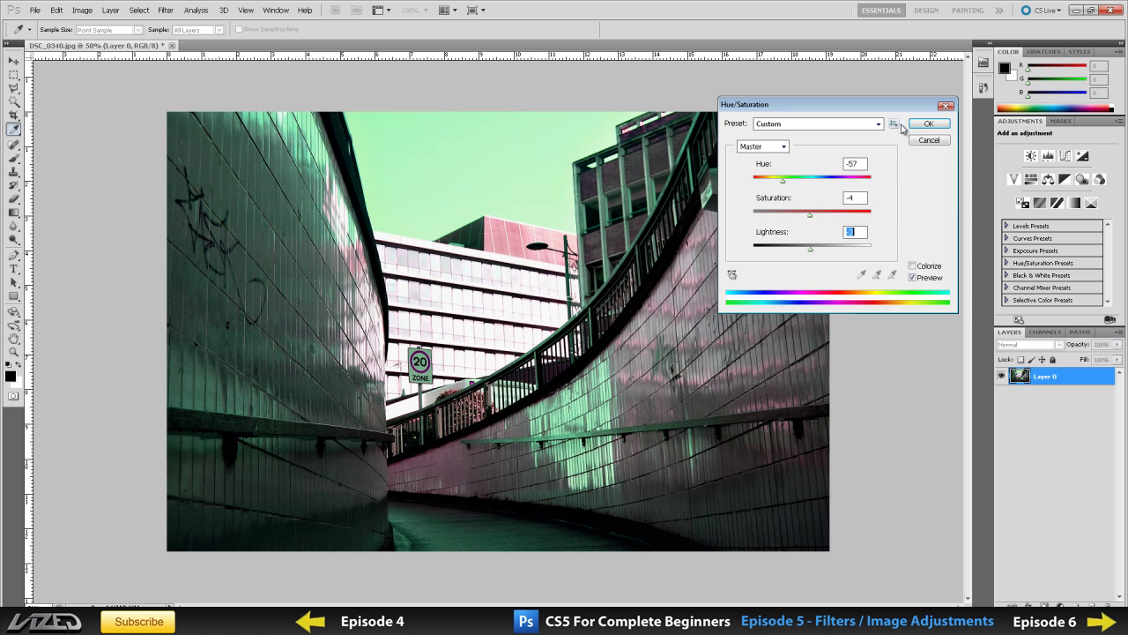
{"action": "left_click", "coordinate": [928, 124]}
{"action": "left_click", "coordinate": [83, 11]}
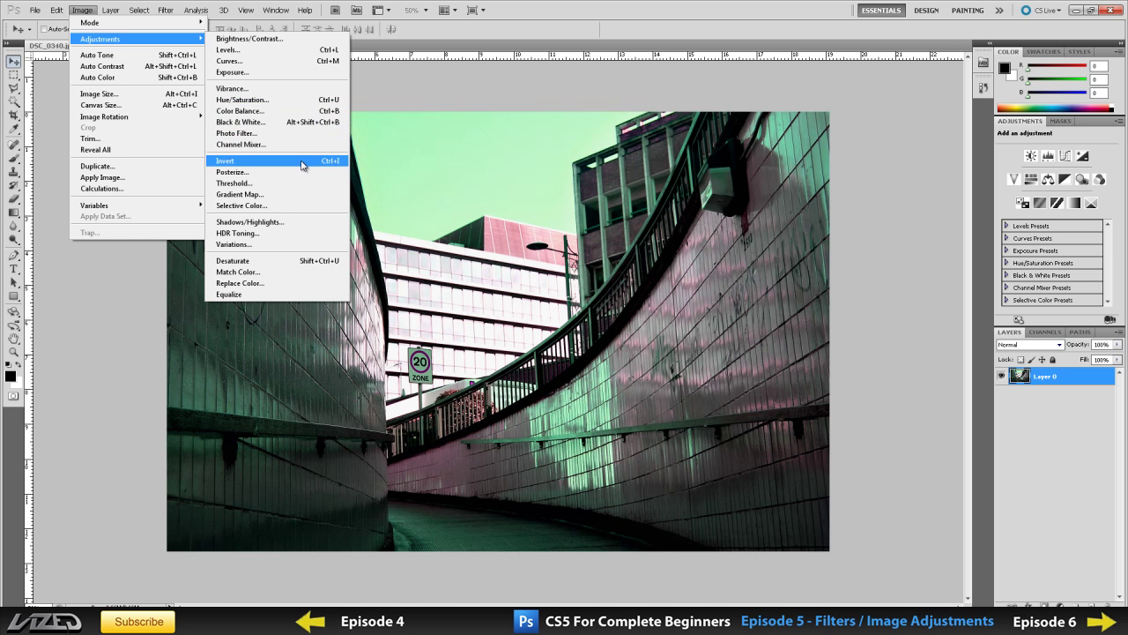
{"action": "left_click", "coordinate": [301, 165]}
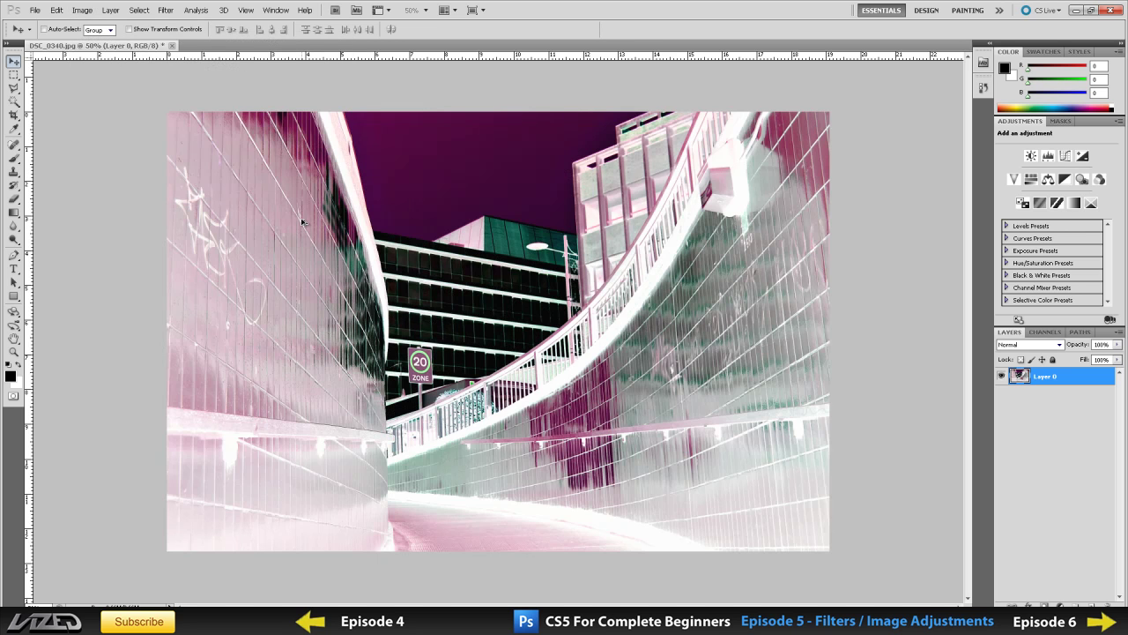
{"action": "key", "text": "ctrl+z"}
{"action": "left_click", "coordinate": [82, 9]}
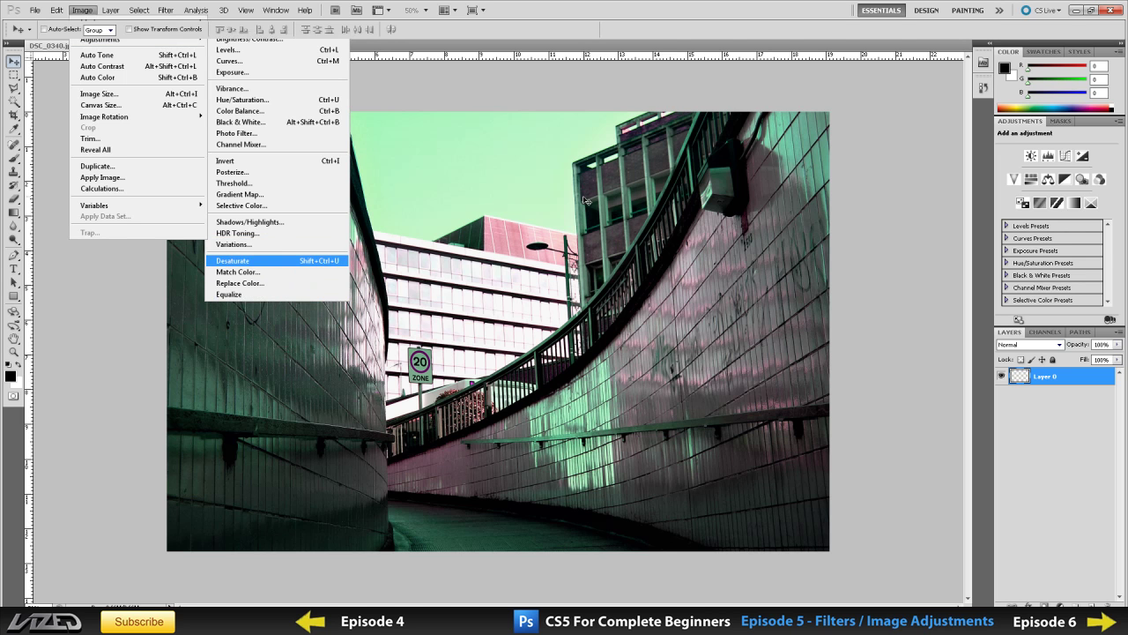
{"action": "left_click", "coordinate": [283, 261]}
{"action": "key", "text": "ctrl+z"}
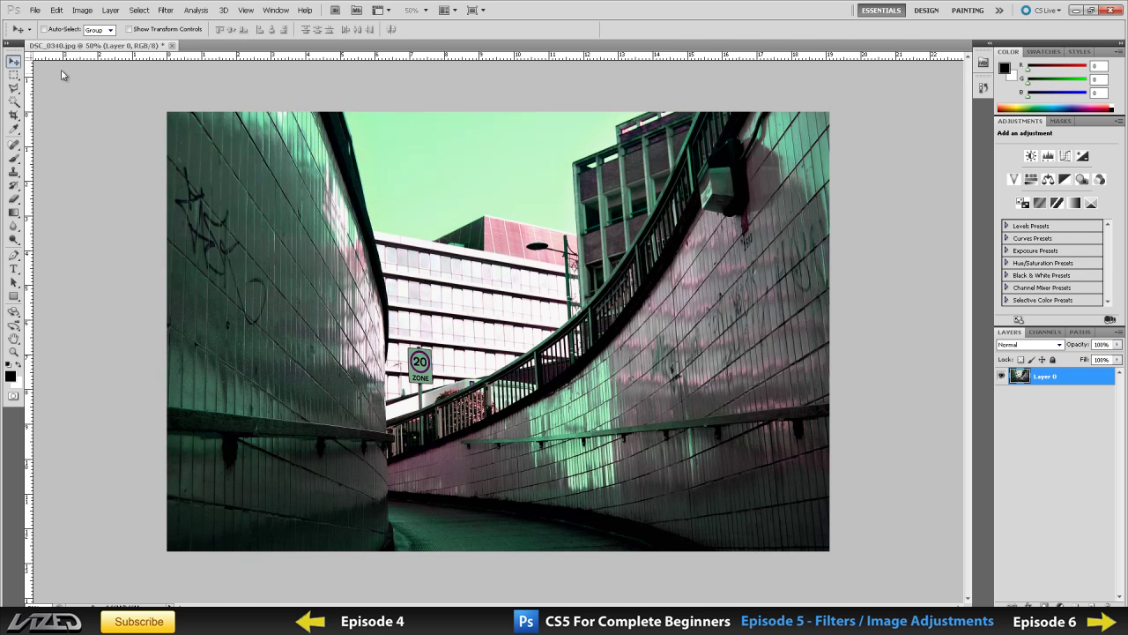
{"action": "left_click", "coordinate": [82, 10]}
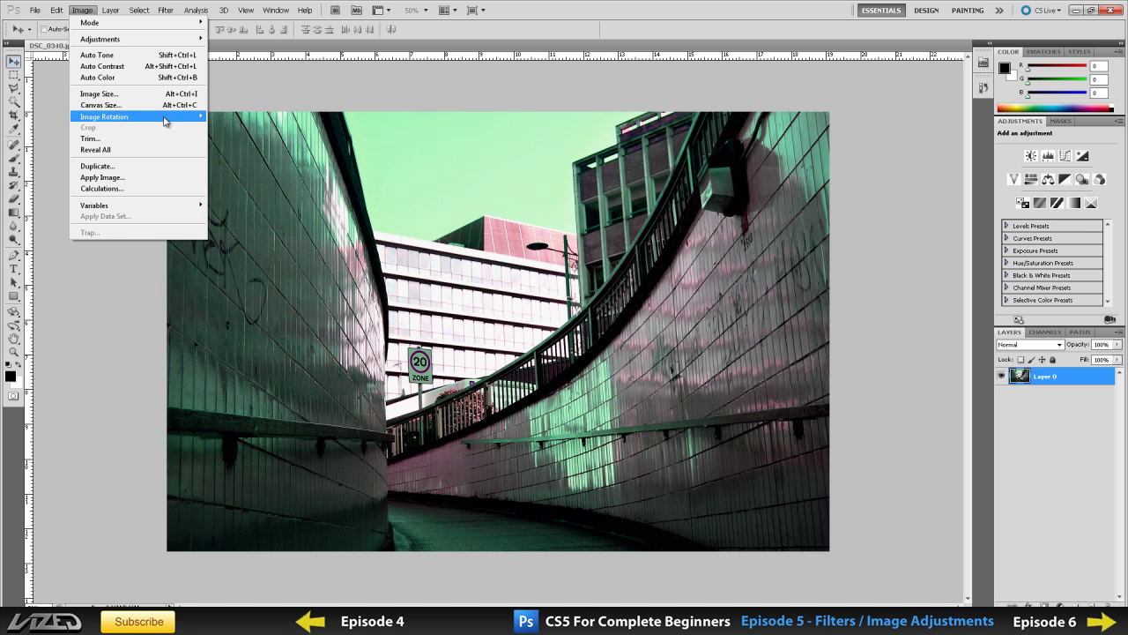
Flip the canvas horizontally with Image Rotation > Flip Canvas Horizontal.
{"action": "mouse_move", "coordinate": [167, 116]}
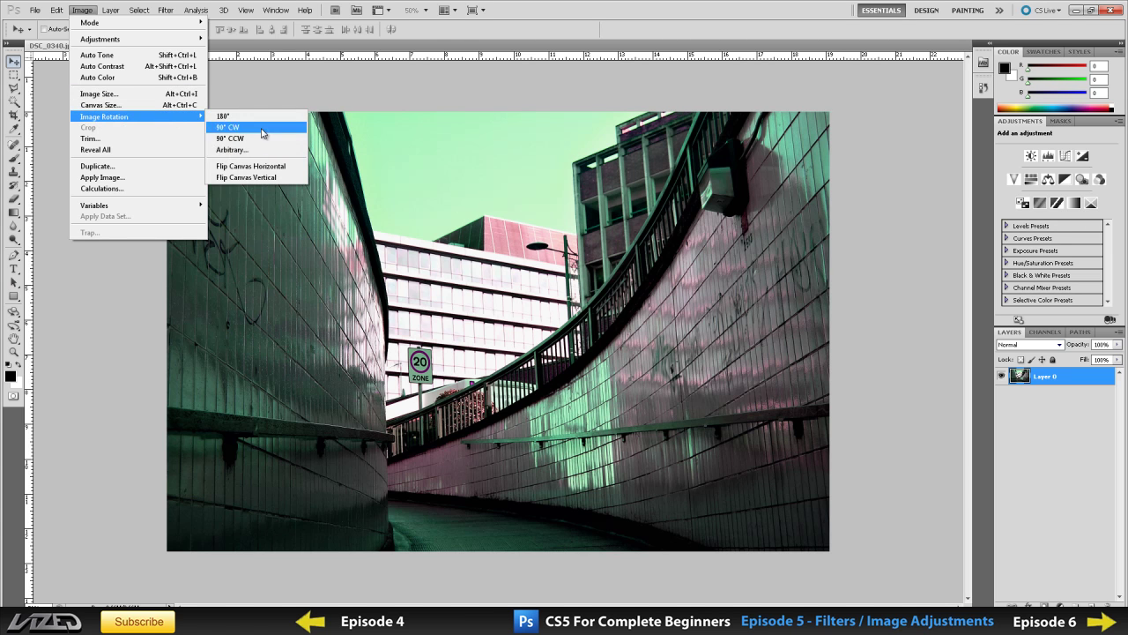
{"action": "left_click", "coordinate": [291, 168]}
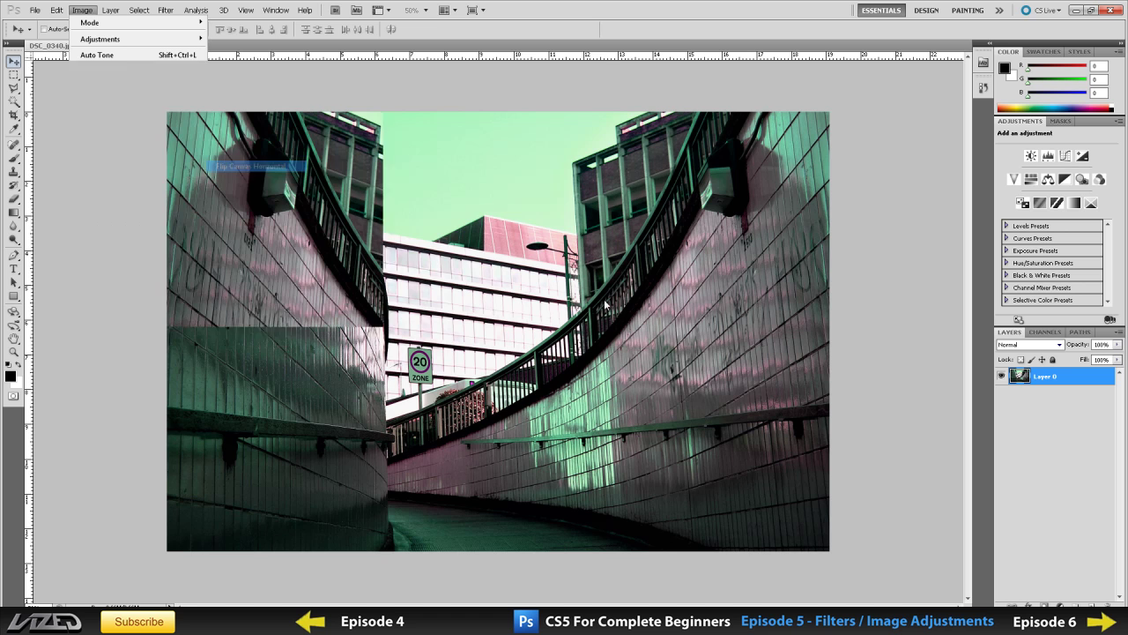
{"action": "left_click", "coordinate": [82, 10]}
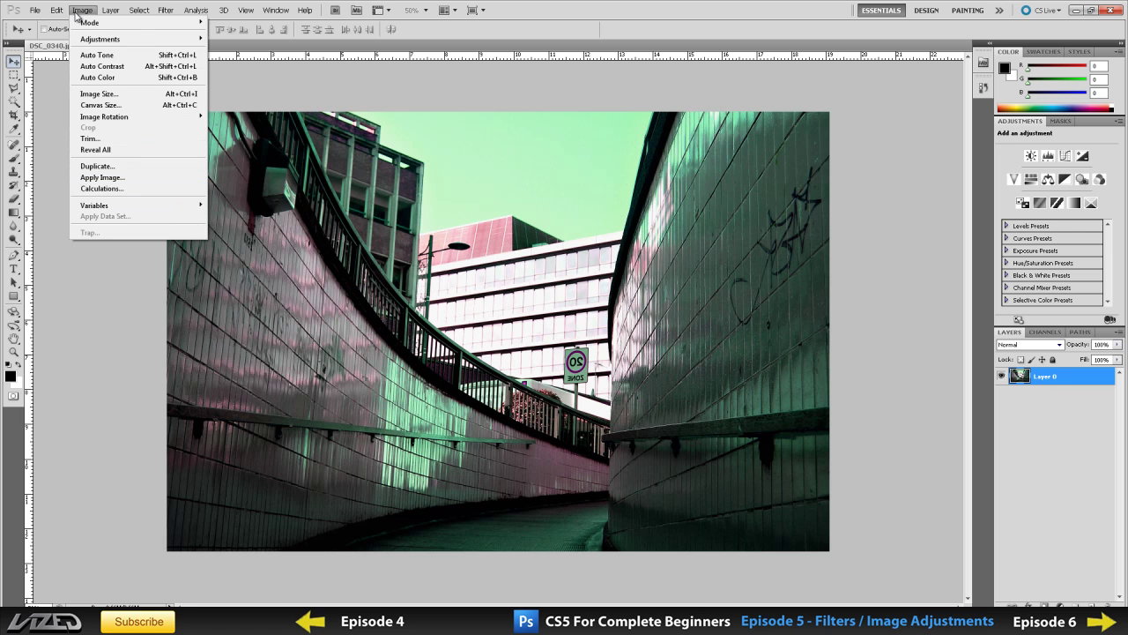
{"action": "left_click", "coordinate": [78, 337]}
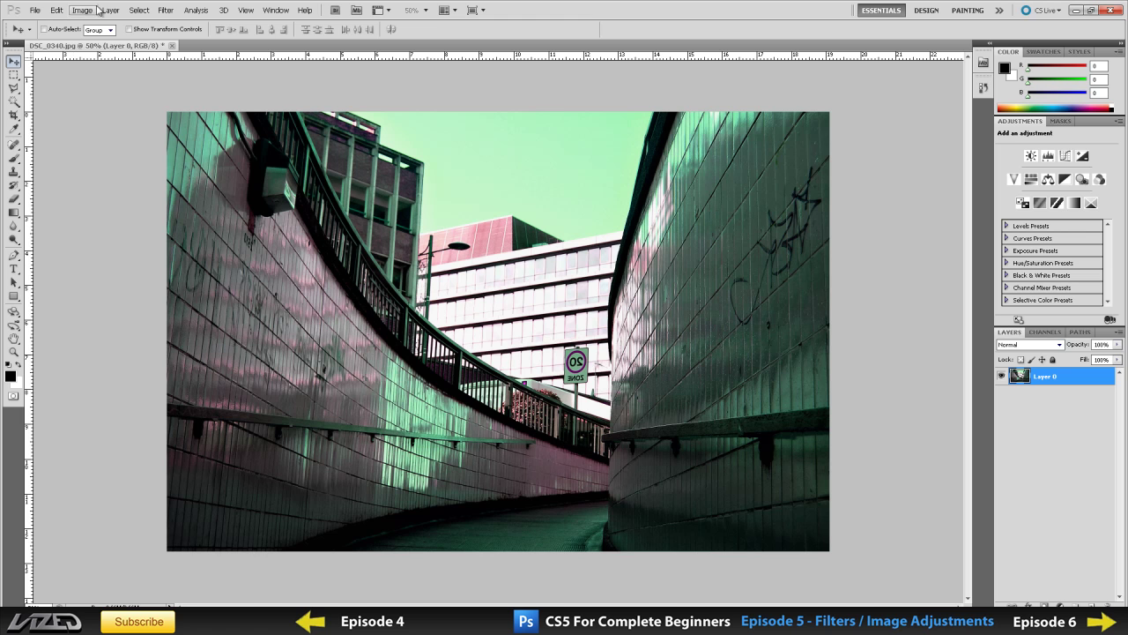
{"action": "left_click", "coordinate": [166, 9]}
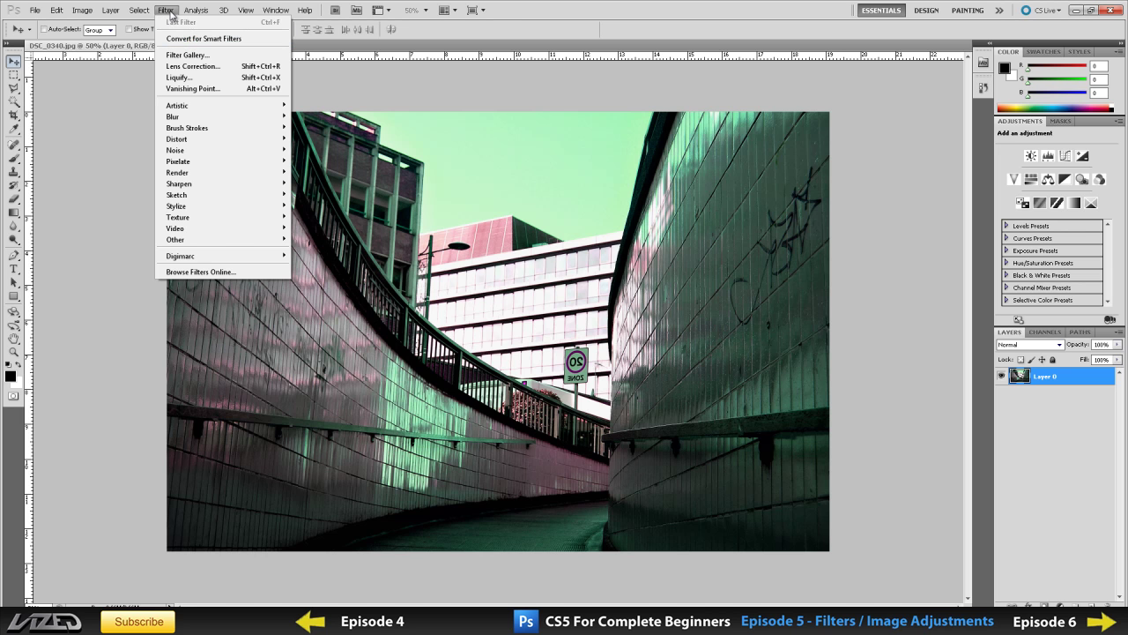
Revert the photo to its original colours and go to Filter > Artistic > Colored Pencil.
{"action": "mouse_move", "coordinate": [221, 106]}
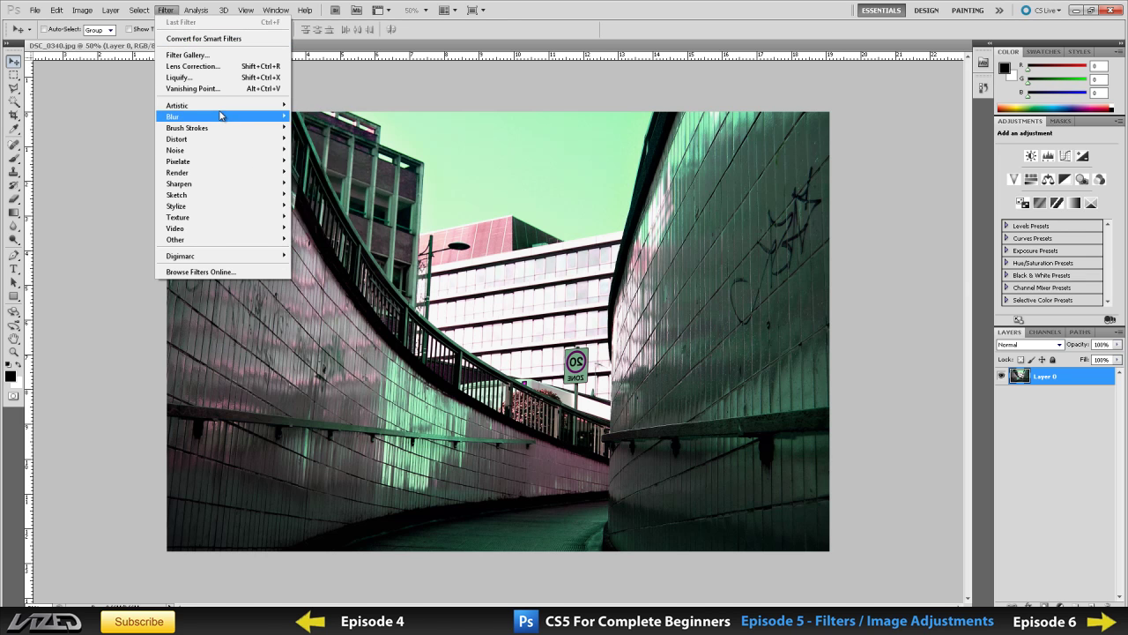
{"action": "left_click", "coordinate": [103, 304]}
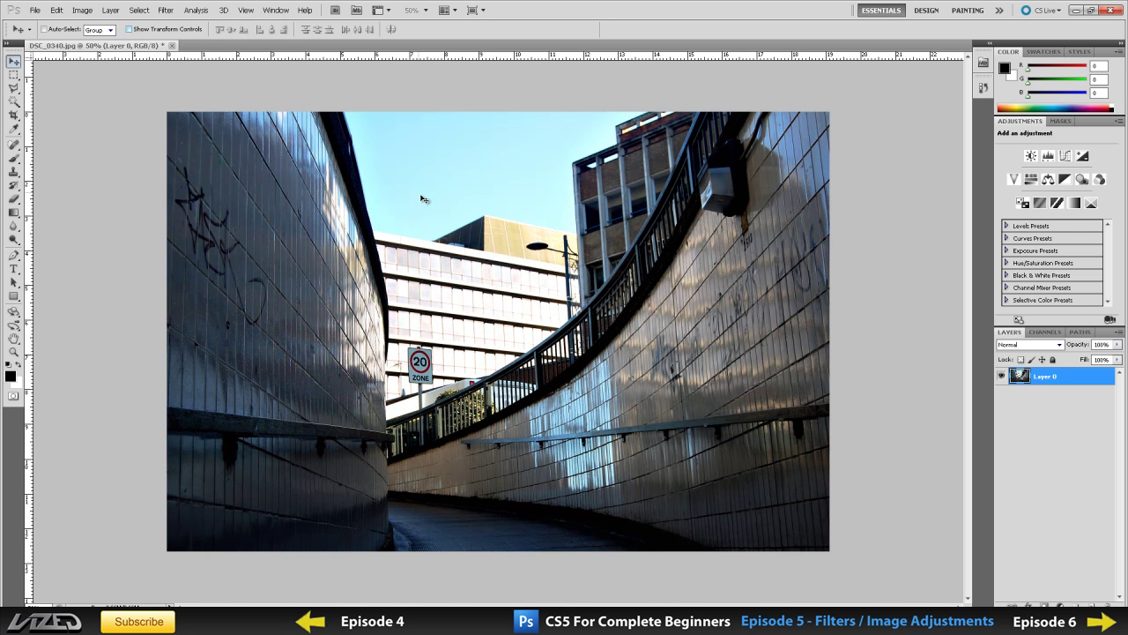
{"action": "left_click", "coordinate": [113, 12]}
{"action": "left_click", "coordinate": [166, 10]}
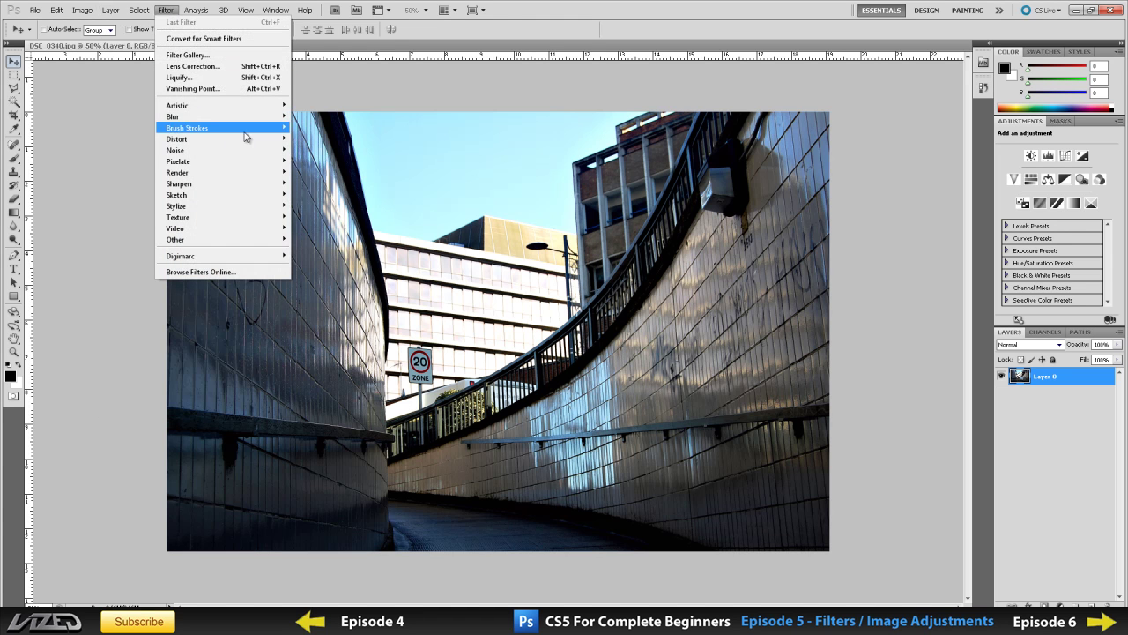
{"action": "mouse_move", "coordinate": [247, 105]}
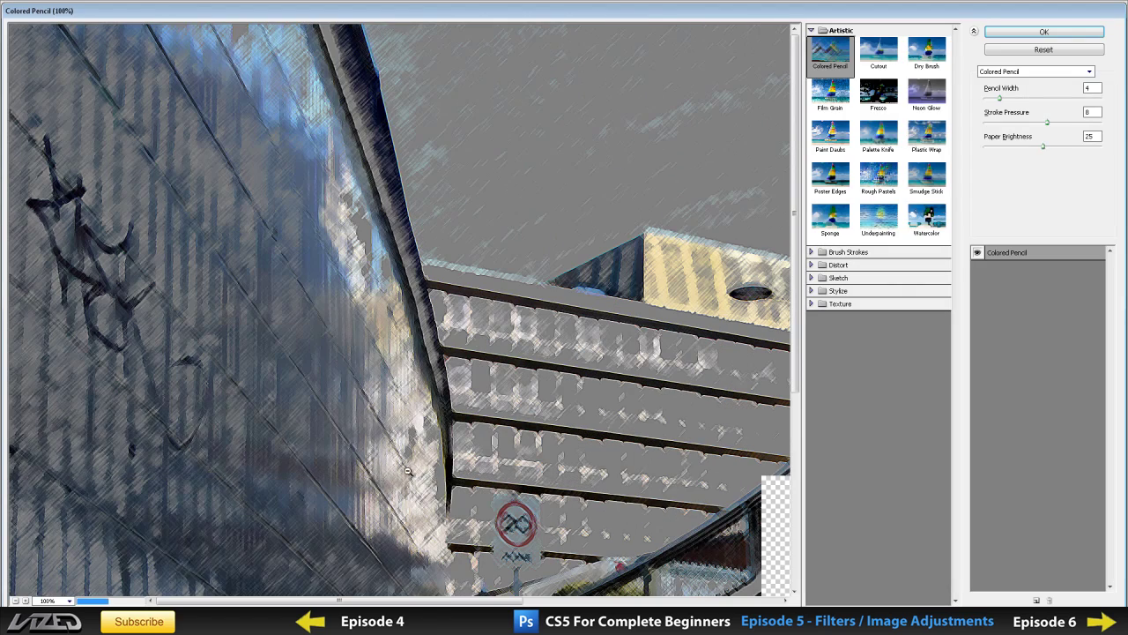
Zoom the preview out, give Colored Pencil width 11 and lower paper brightness, then switch to Rough Pastels.
{"action": "left_click", "coordinate": [402, 392], "text": "alt"}
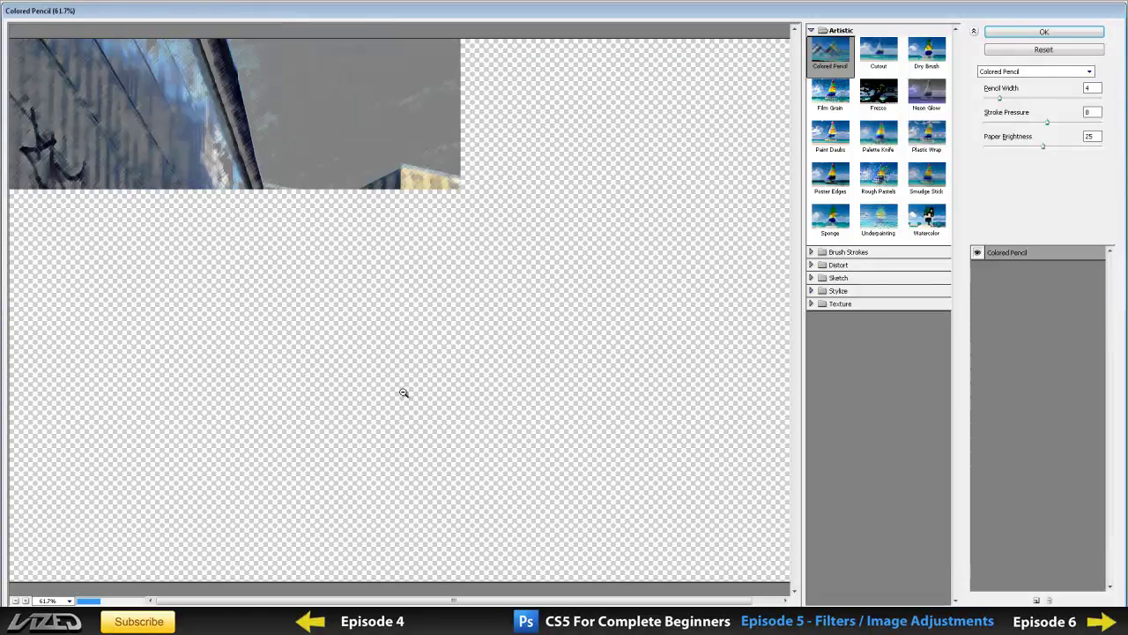
{"action": "left_click", "coordinate": [403, 393], "text": "alt"}
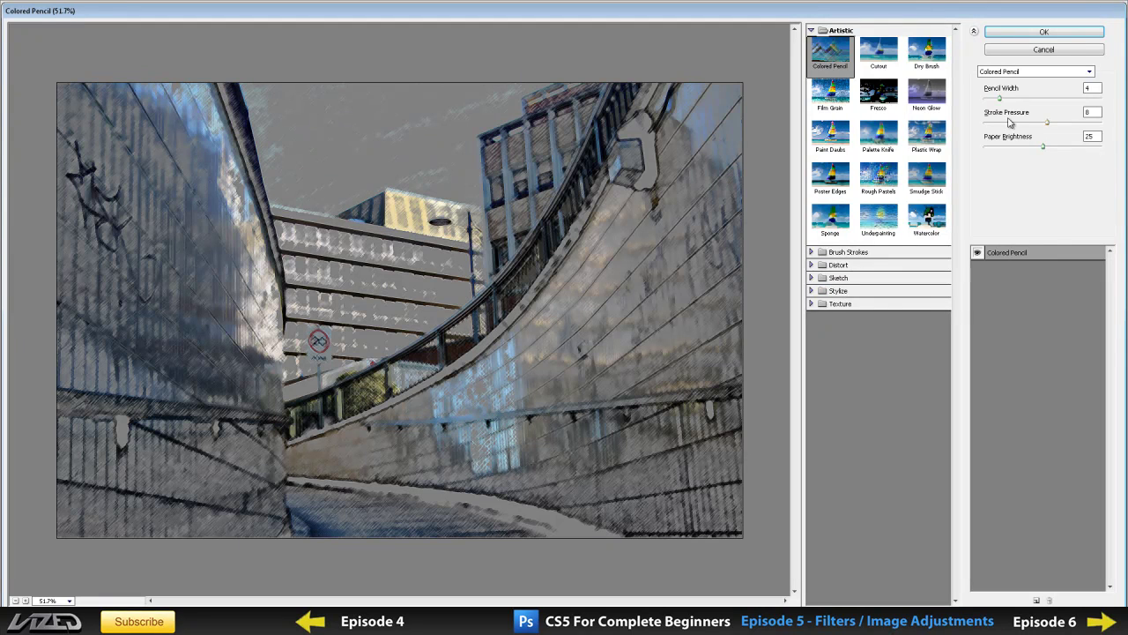
{"action": "mouse_move", "coordinate": [1016, 101]}
{"action": "left_mouse_down"}
{"action": "mouse_move", "coordinate": [1036, 99]}
{"action": "mouse_move", "coordinate": [1029, 123]}
{"action": "mouse_move", "coordinate": [1011, 123]}
{"action": "left_mouse_up"}
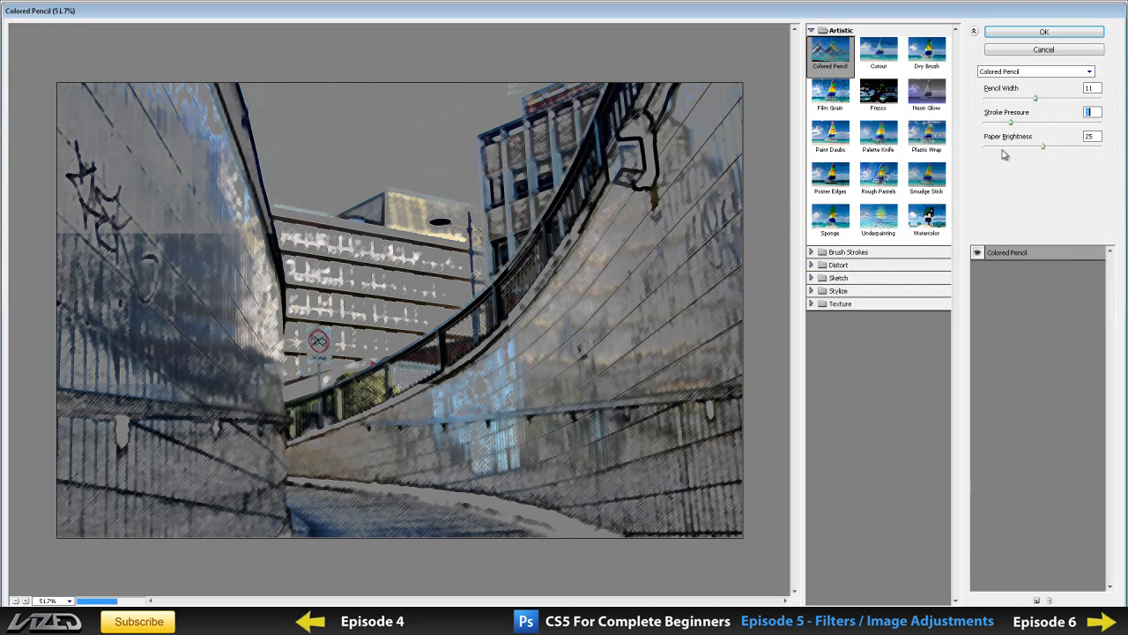
{"action": "left_click", "coordinate": [1003, 147]}
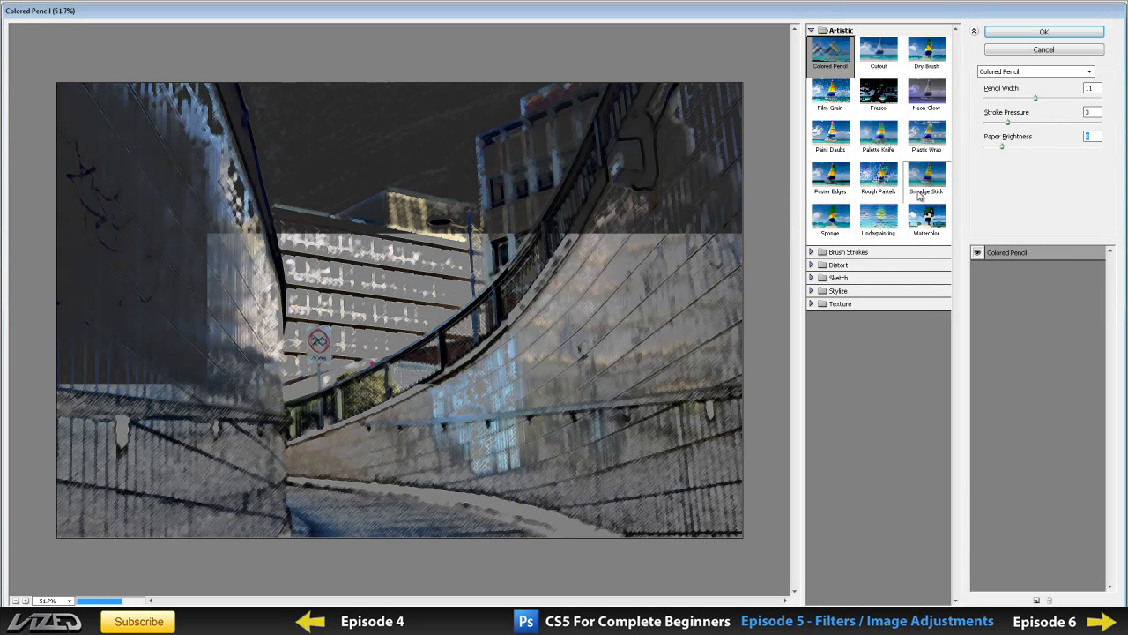
{"action": "left_click", "coordinate": [882, 182]}
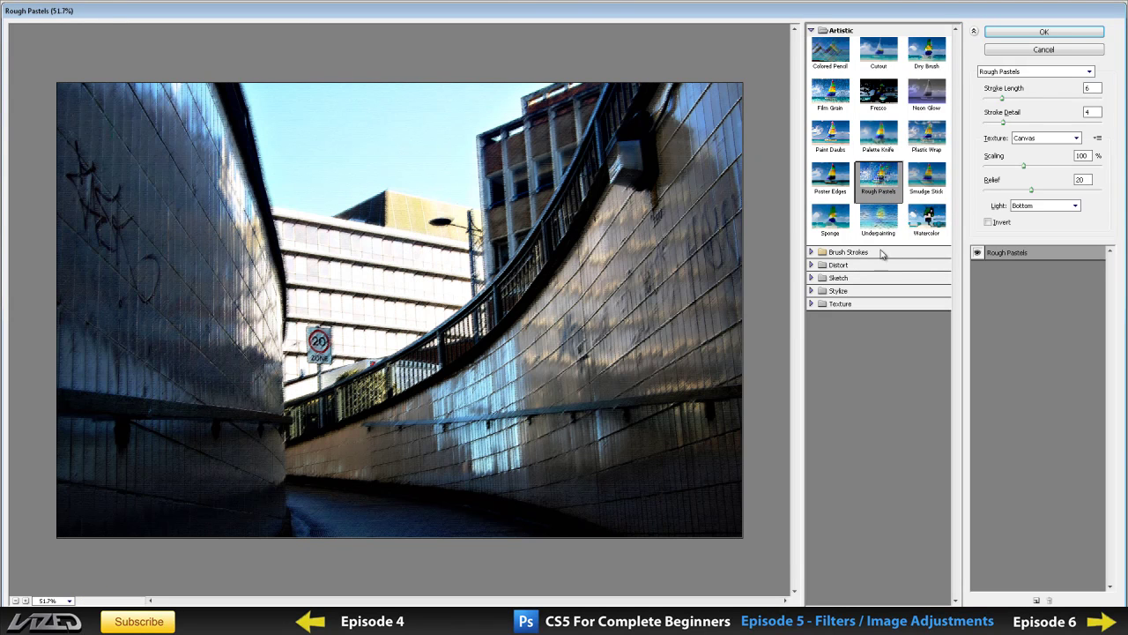
Preview the Poster Edges, Sponge, Watercolor, Smudge Stick and Plastic Wrap effects.
{"action": "left_click", "coordinate": [841, 186]}
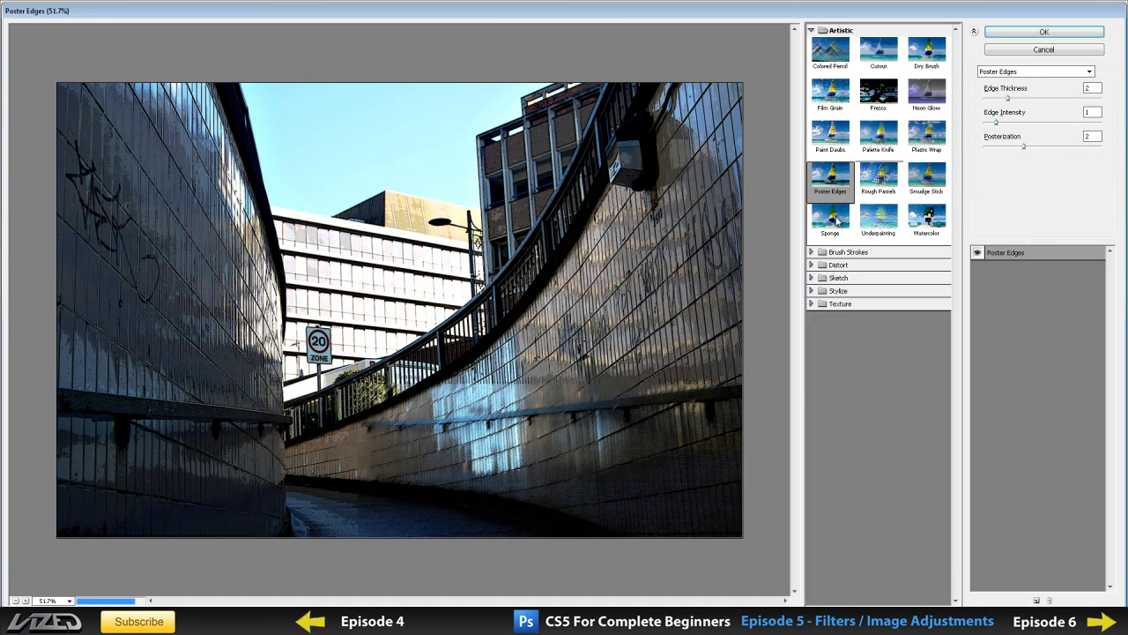
{"action": "left_click", "coordinate": [833, 225]}
{"action": "left_click", "coordinate": [926, 223]}
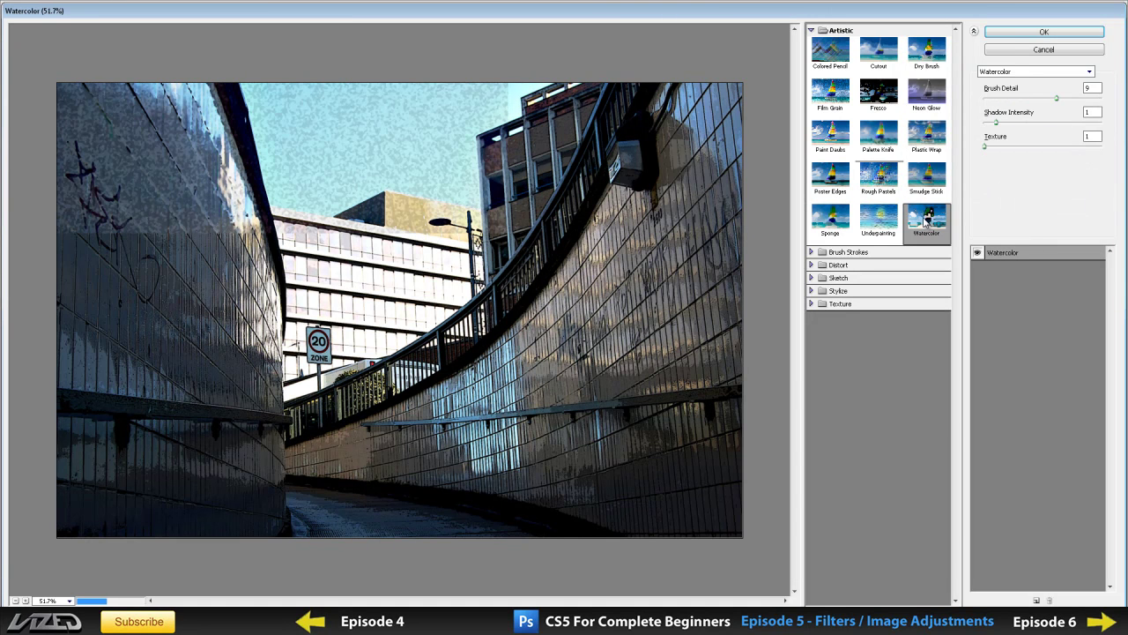
{"action": "left_click", "coordinate": [925, 175]}
{"action": "left_click", "coordinate": [926, 134]}
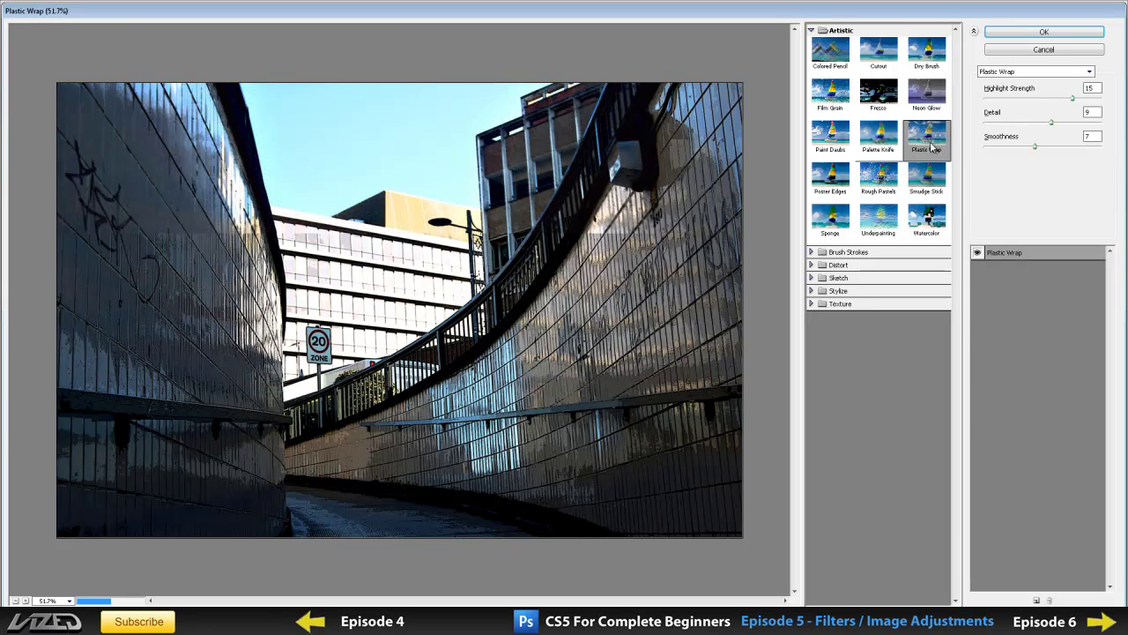
Expand the Brush Strokes, Distort, Sketch, Stylize and Texture categories and preview Patchwork.
{"action": "left_click", "coordinate": [842, 252]}
{"action": "left_click", "coordinate": [837, 389]}
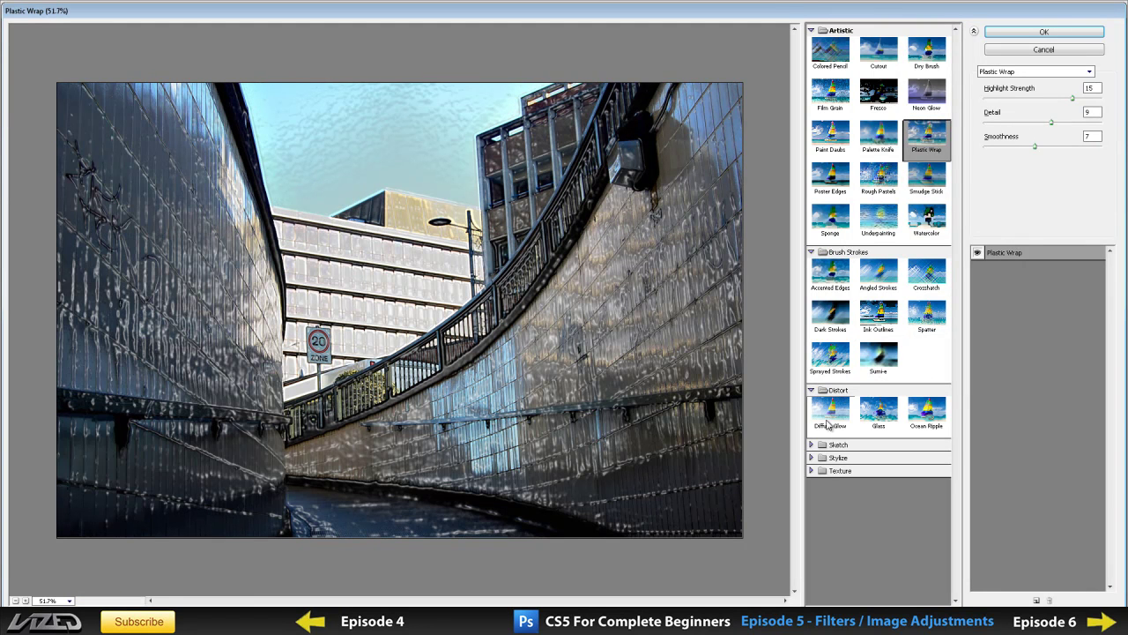
{"action": "left_click", "coordinate": [837, 445]}
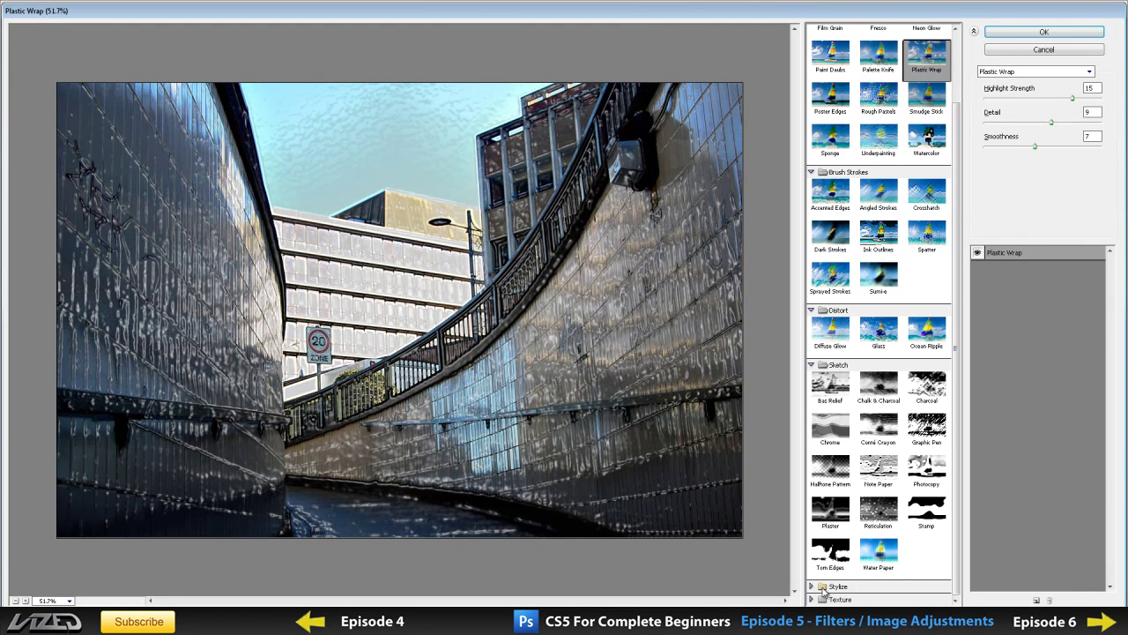
{"action": "left_click", "coordinate": [822, 587]}
{"action": "left_click", "coordinate": [824, 600]}
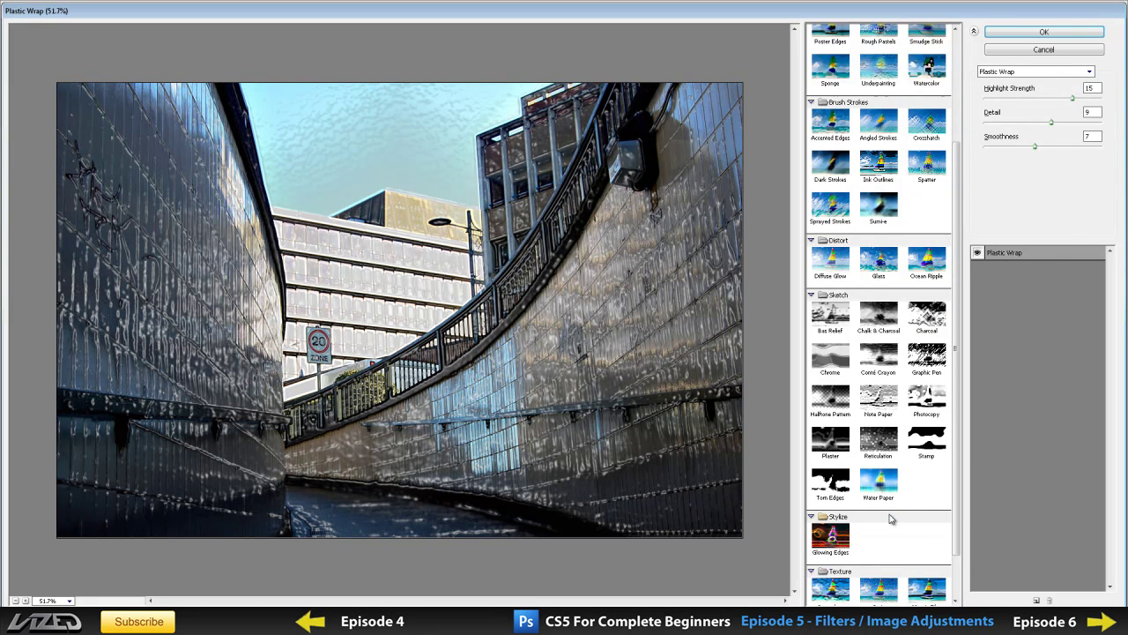
{"action": "left_click", "coordinate": [824, 583]}
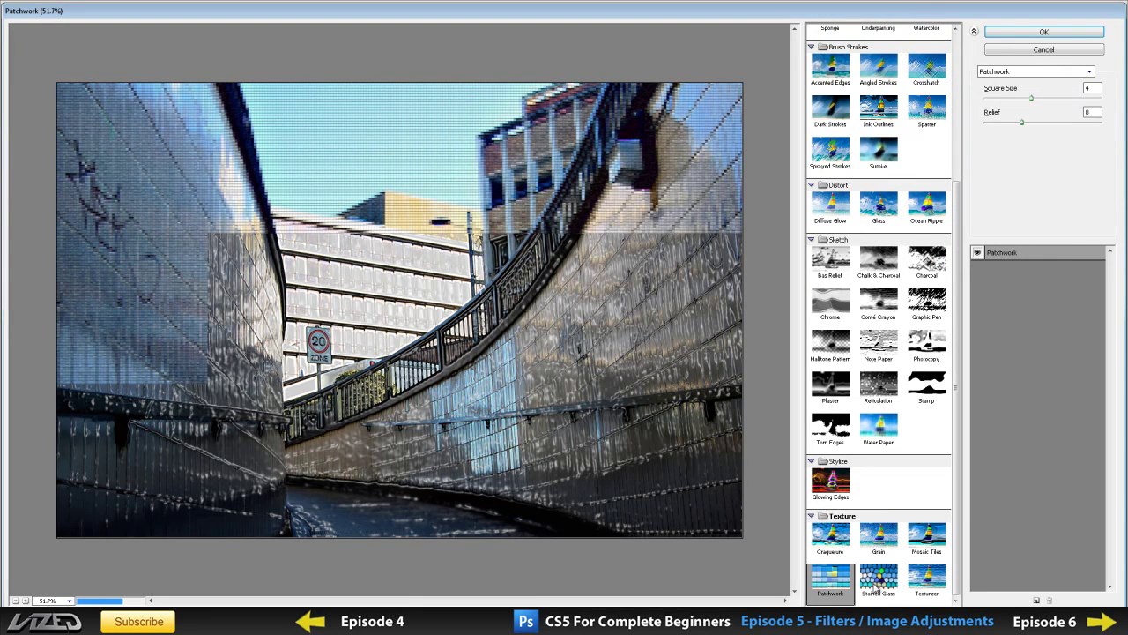
Preview Colored Pencil, Glowing Edges, Craquelure and Patchwork again.
{"action": "scroll", "coordinate": [850, 116], "scroll_direction": "up", "scroll_amount": 5}
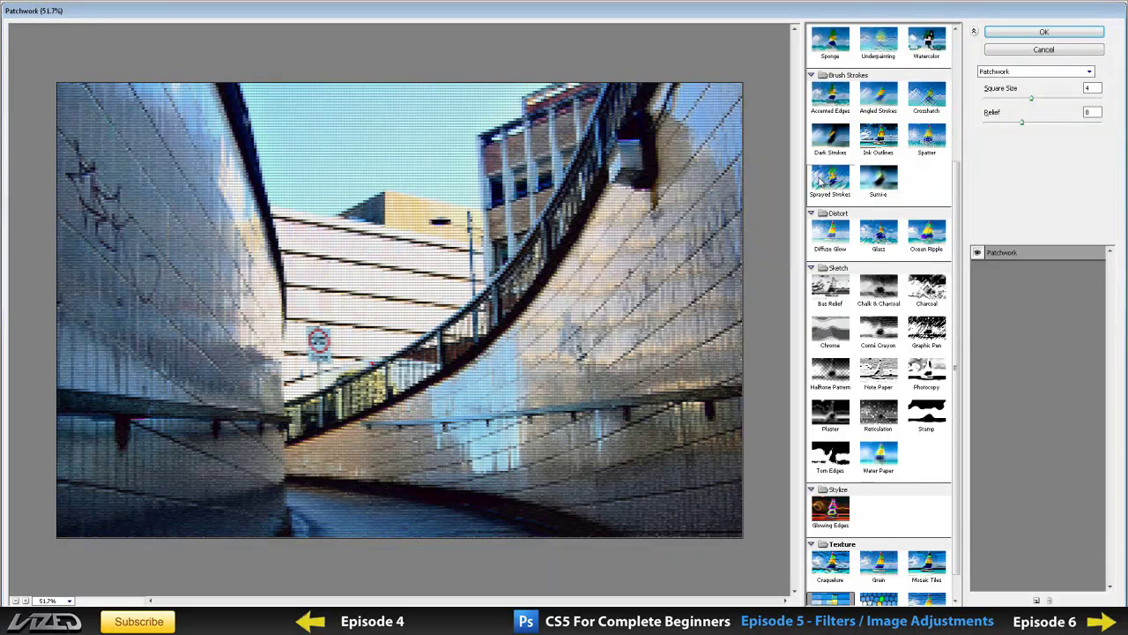
{"action": "left_click", "coordinate": [830, 60]}
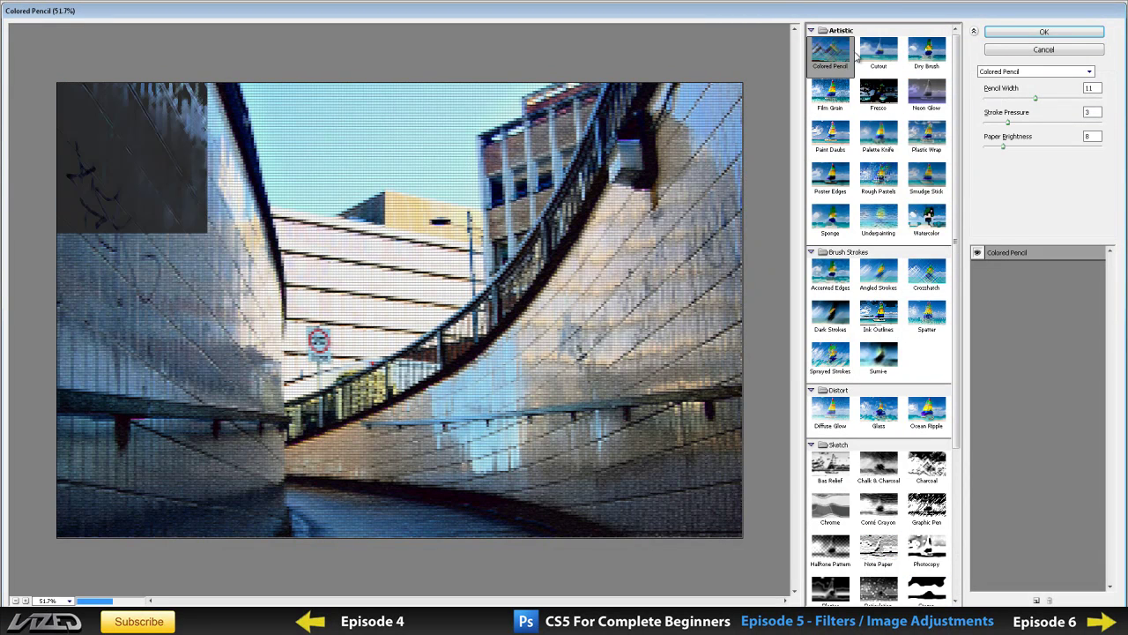
{"action": "scroll", "coordinate": [868, 370], "scroll_direction": "down", "scroll_amount": 5}
{"action": "left_click", "coordinate": [846, 494]}
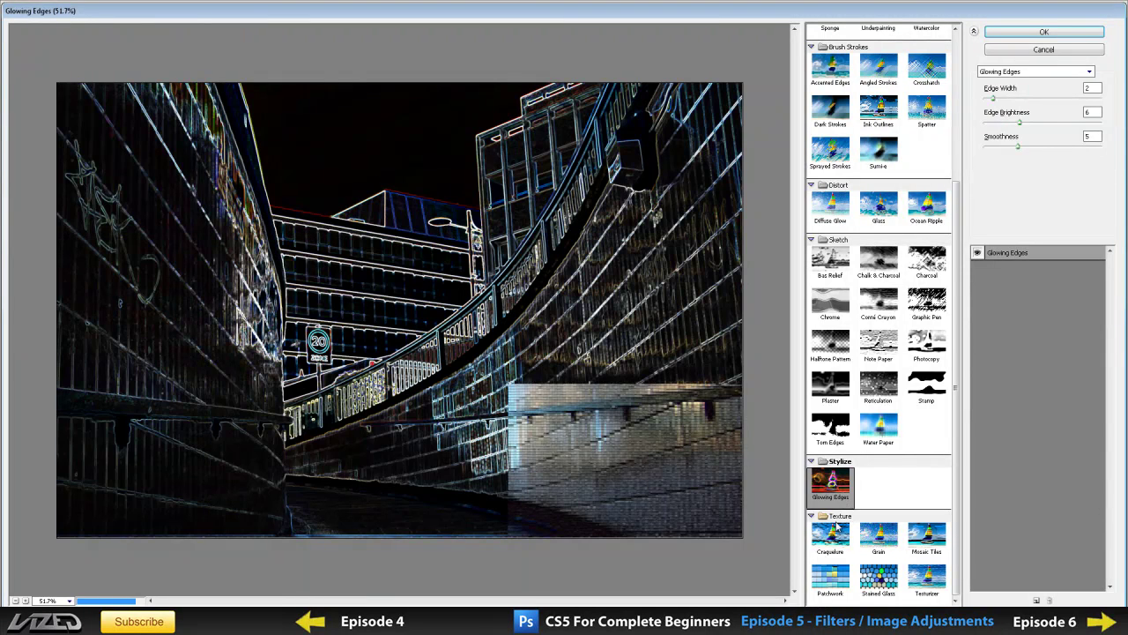
{"action": "left_click", "coordinate": [828, 538]}
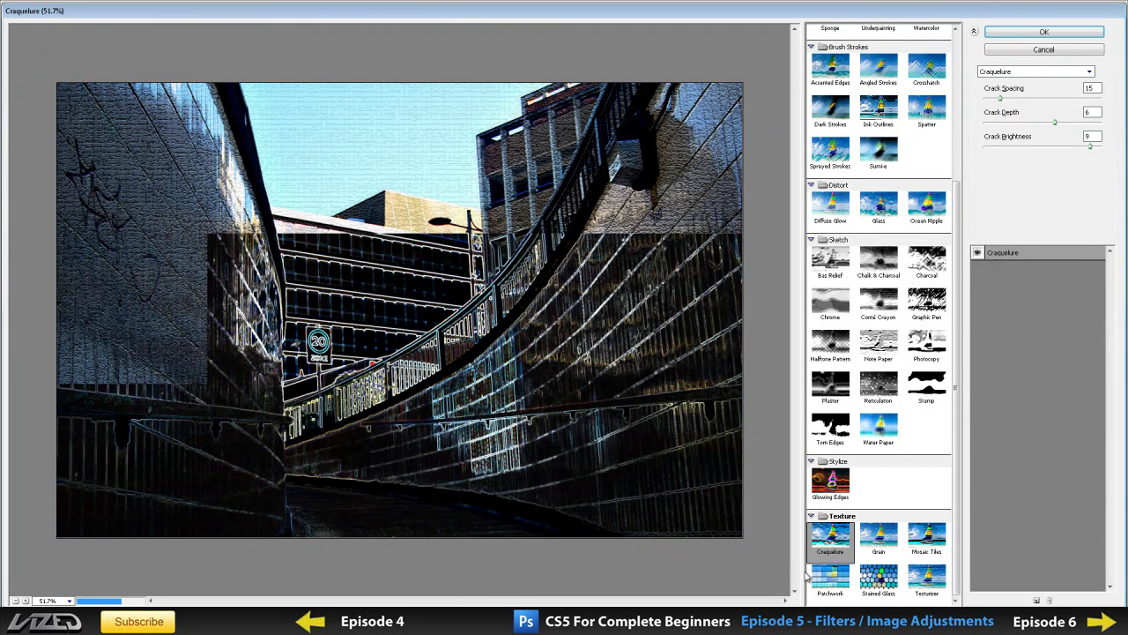
{"action": "left_click", "coordinate": [841, 582]}
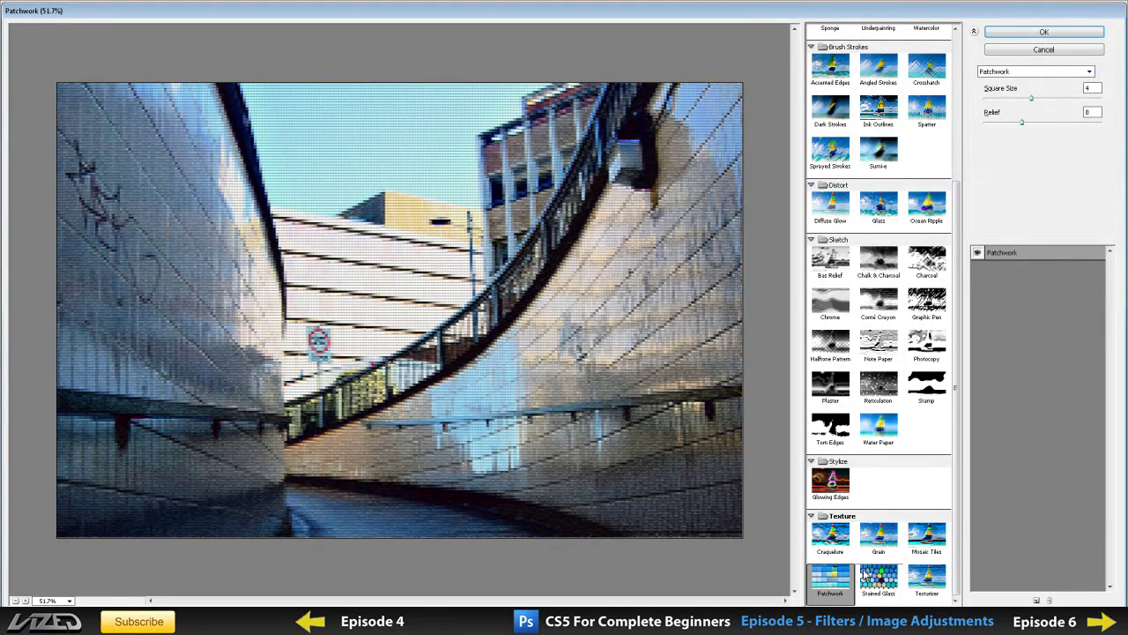
Preview Stained Glass, Texturizer, Mosaic Tiles and Grain, then cancel the Filter Gallery without applying anything.
{"action": "left_click", "coordinate": [868, 577]}
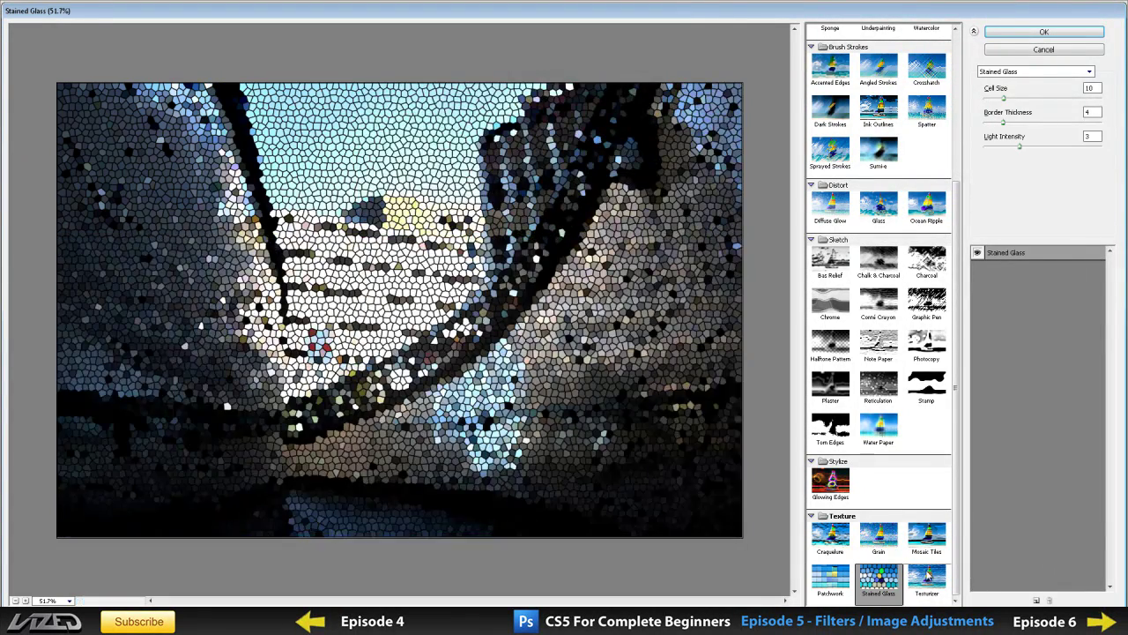
{"action": "left_click", "coordinate": [926, 575]}
{"action": "left_click", "coordinate": [925, 535]}
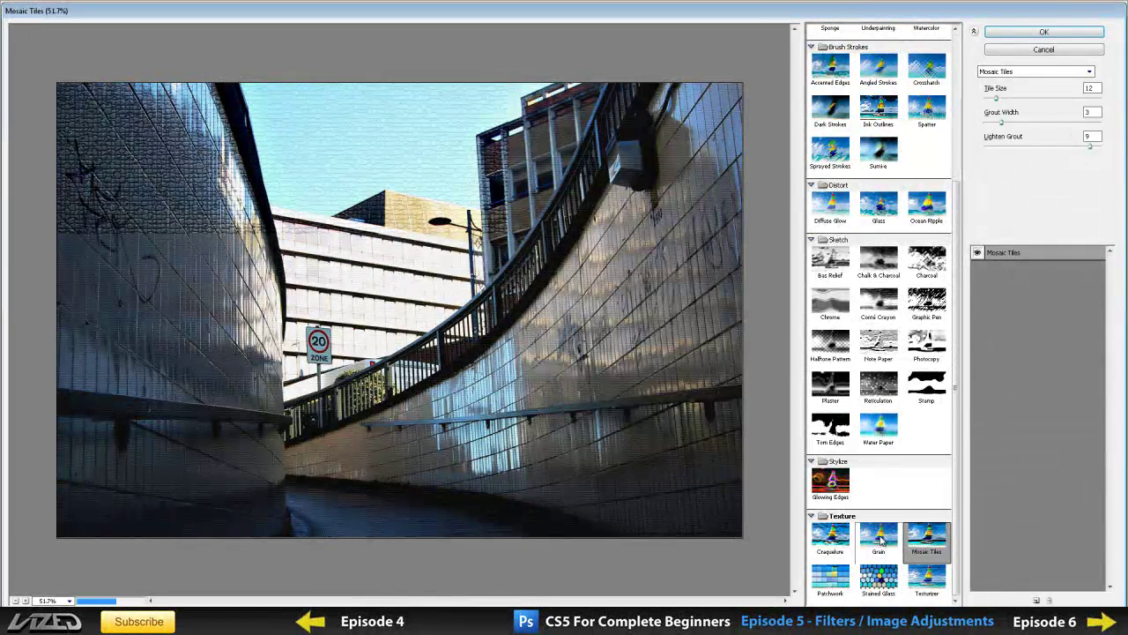
{"action": "left_click", "coordinate": [879, 539]}
{"action": "left_click", "coordinate": [926, 534]}
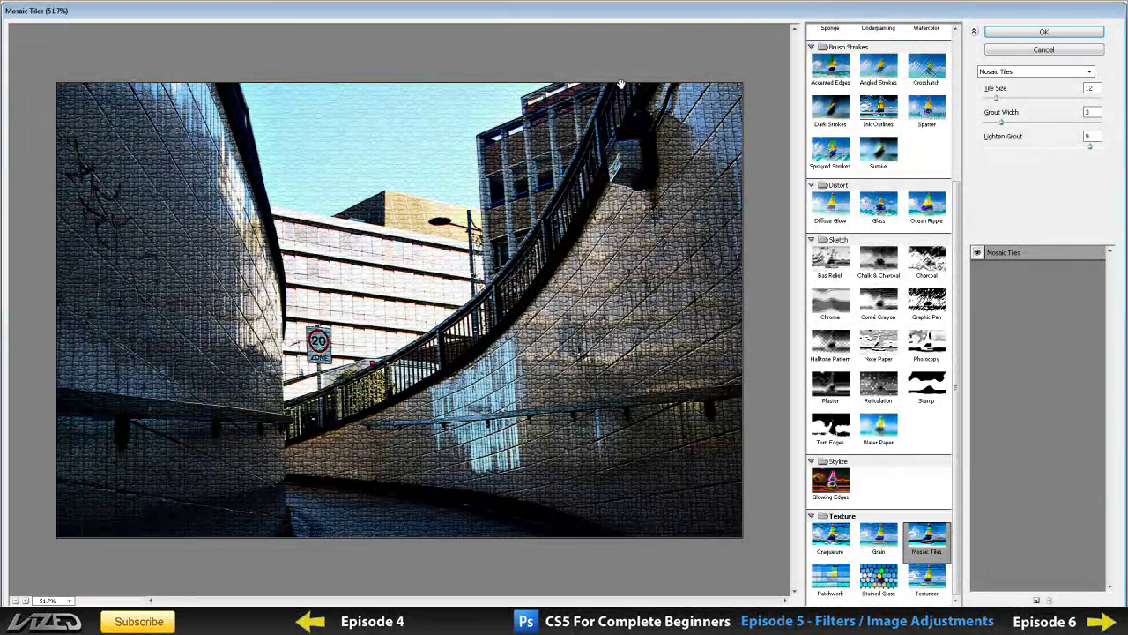
{"action": "scroll", "coordinate": [881, 132], "scroll_direction": "up", "scroll_amount": 5}
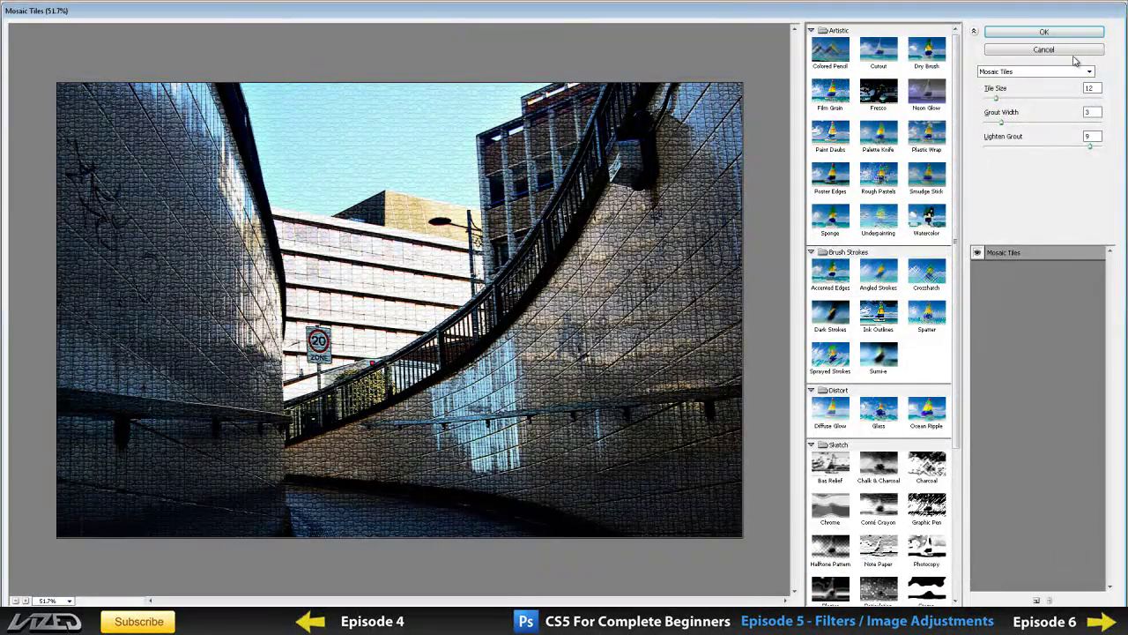
{"action": "left_click", "coordinate": [1075, 54]}
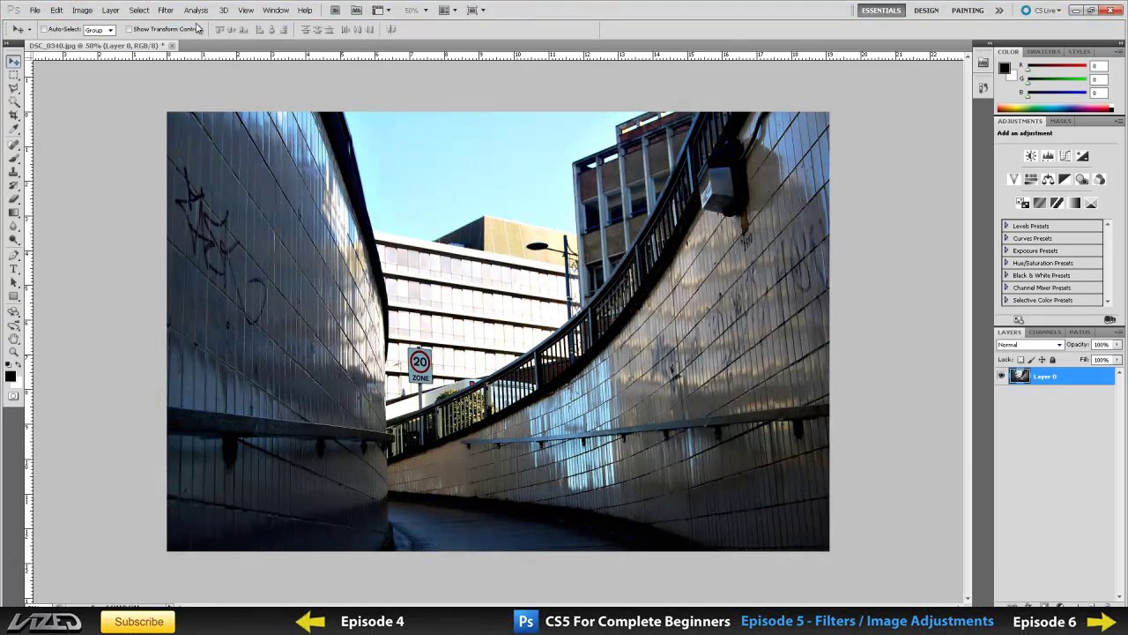
Open Filter > Liquify on the underpass photo and zoom the preview in to about 76.7%.
{"action": "left_click", "coordinate": [165, 10]}
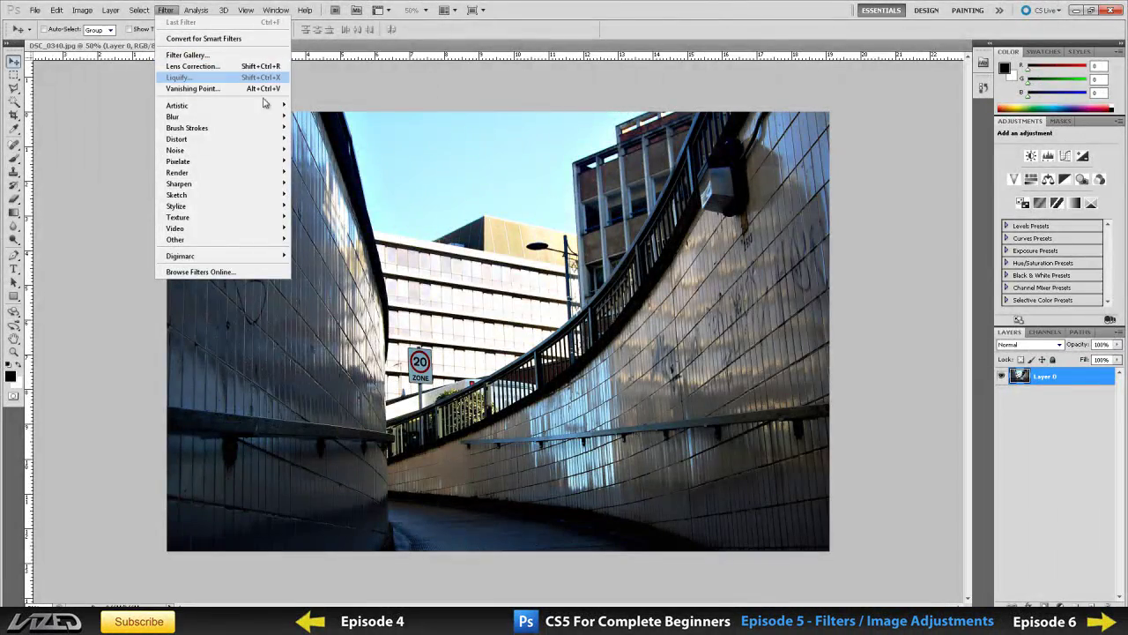
{"action": "left_click", "coordinate": [220, 76]}
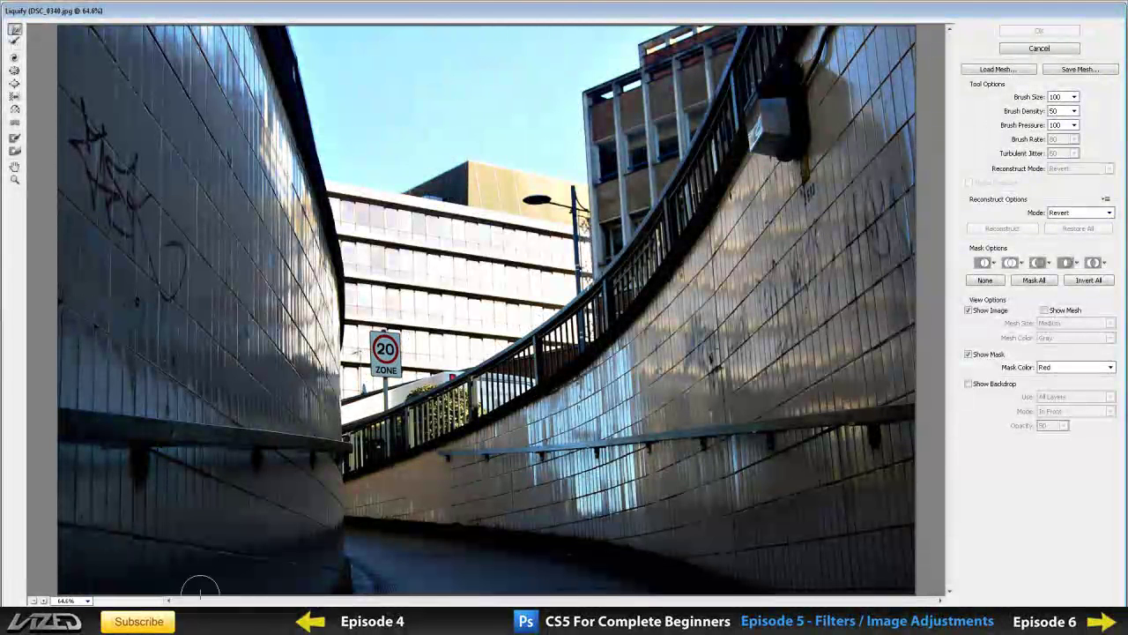
{"action": "scroll", "coordinate": [351, 350], "scroll_direction": "up", "scroll_amount": 1}
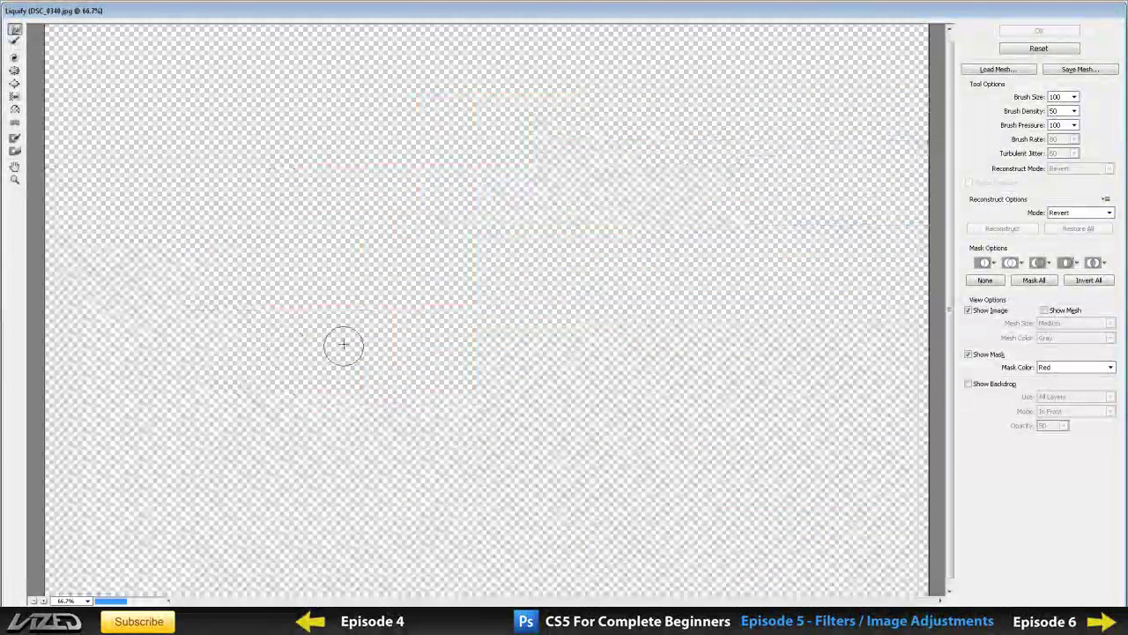
{"action": "scroll", "coordinate": [351, 351], "scroll_direction": "up", "scroll_amount": 1}
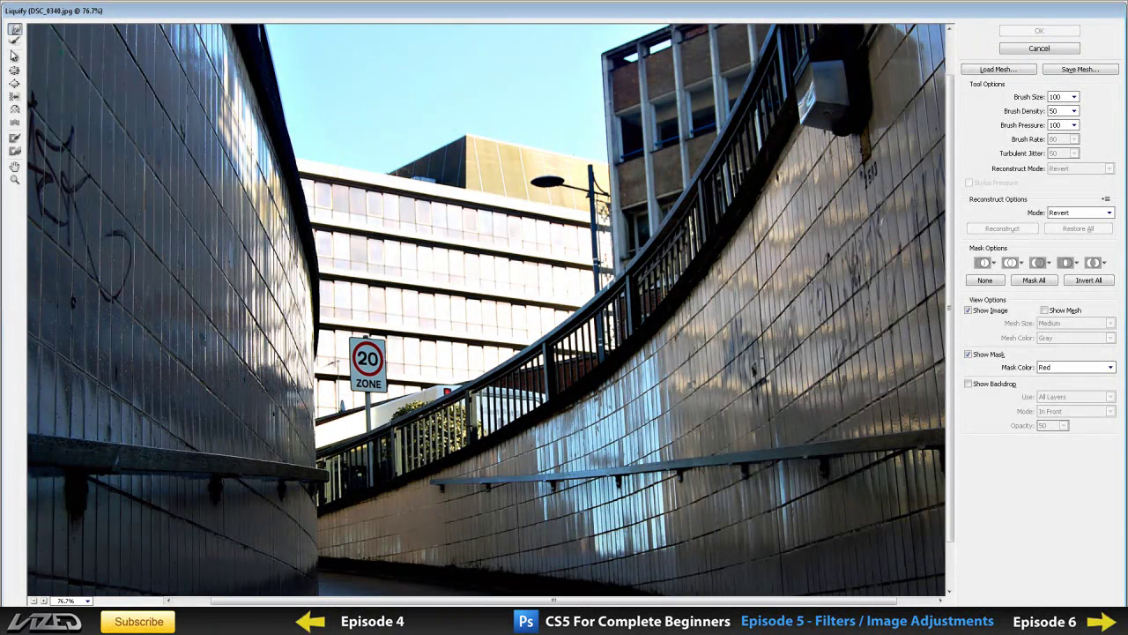
Bloat the area near the 20 sign, then pucker the 20 ZONE sign and the right-wall lamp box.
{"action": "left_click", "coordinate": [14, 84]}
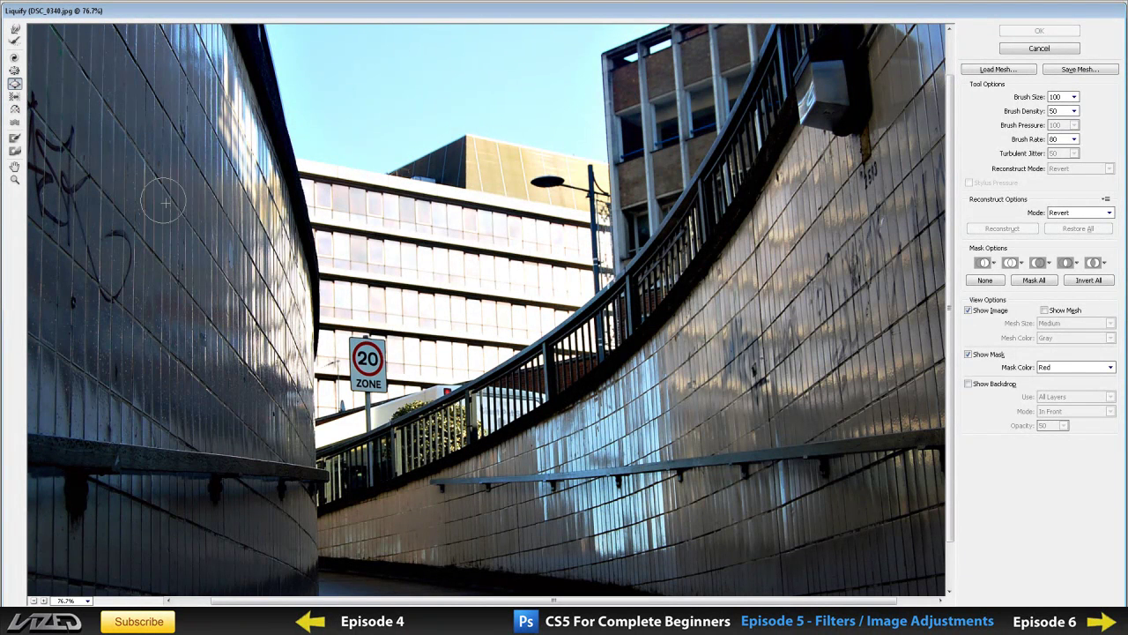
{"action": "left_click_drag", "start_coordinate": [366, 360], "coordinate": [381, 357]}
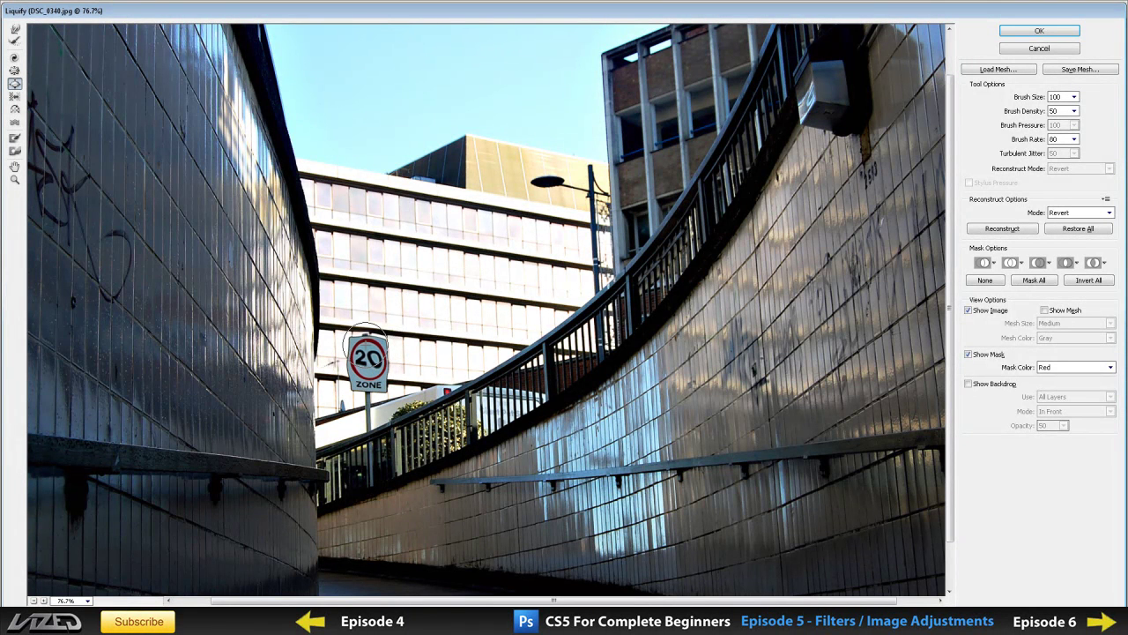
{"action": "left_click", "coordinate": [14, 73]}
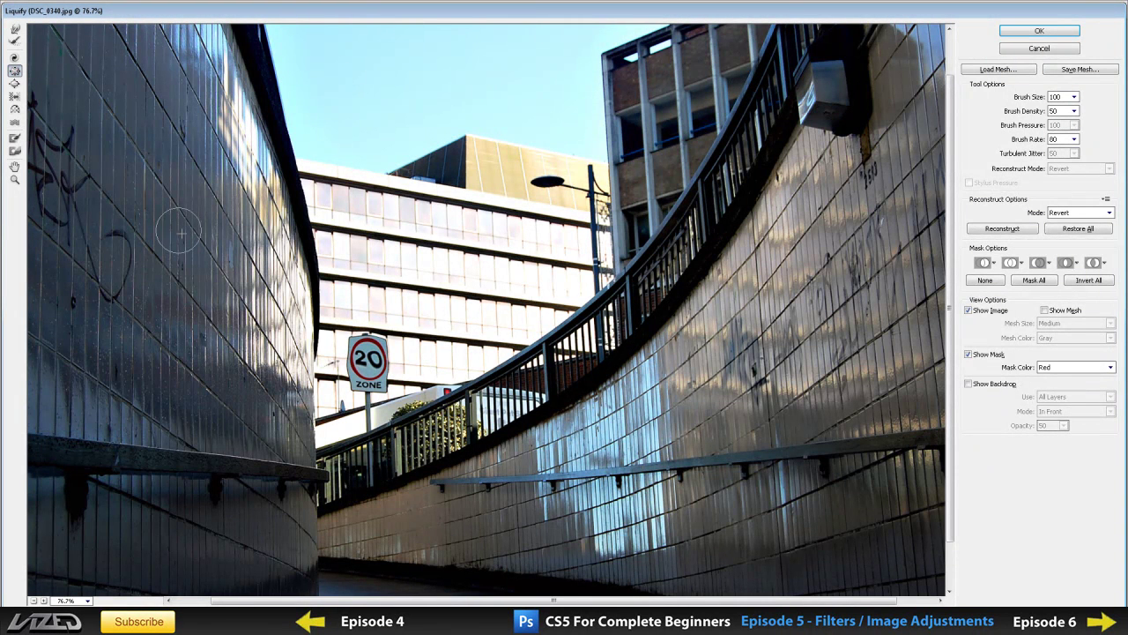
{"action": "mouse_move", "coordinate": [317, 336]}
{"action": "left_mouse_down"}
{"action": "mouse_move", "coordinate": [372, 328]}
{"action": "mouse_move", "coordinate": [349, 349]}
{"action": "mouse_move", "coordinate": [379, 353]}
{"action": "mouse_move", "coordinate": [370, 382]}
{"action": "mouse_move", "coordinate": [359, 374]}
{"action": "mouse_move", "coordinate": [375, 388]}
{"action": "mouse_move", "coordinate": [350, 381]}
{"action": "mouse_move", "coordinate": [363, 357]}
{"action": "left_mouse_up"}
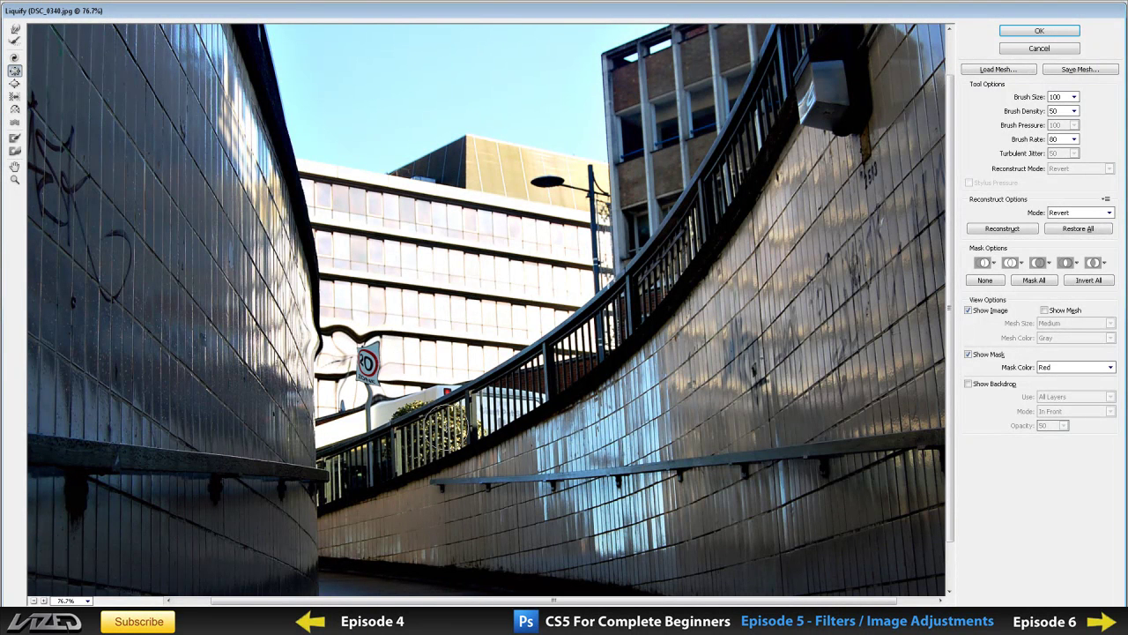
{"action": "left_click_drag", "start_coordinate": [819, 99], "coordinate": [831, 99]}
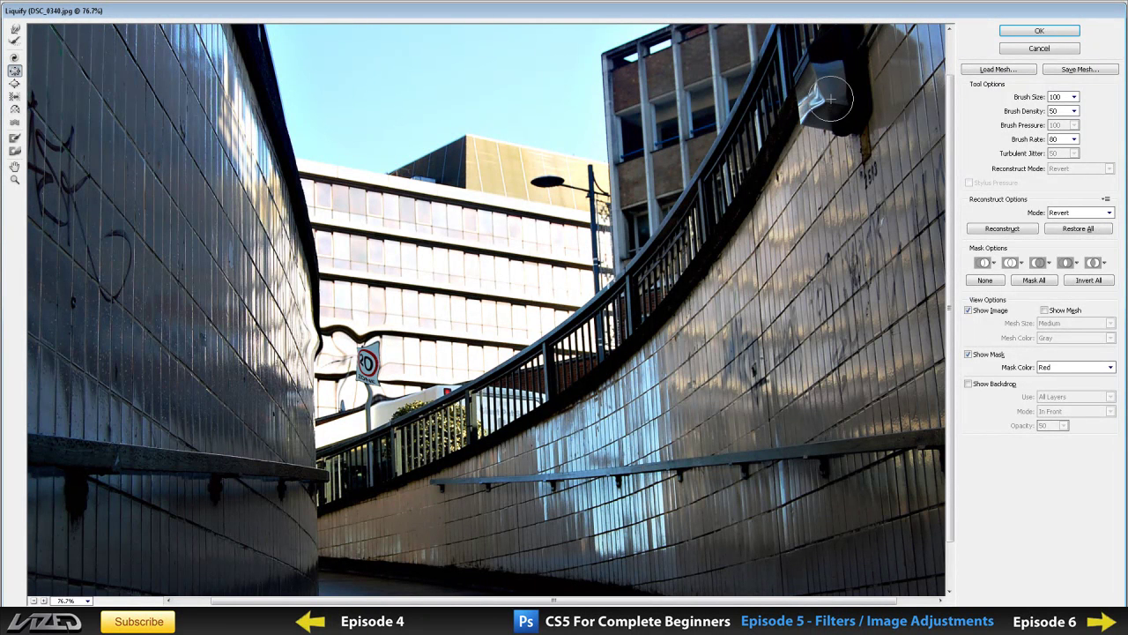
{"action": "left_click_drag", "start_coordinate": [806, 159], "coordinate": [807, 111]}
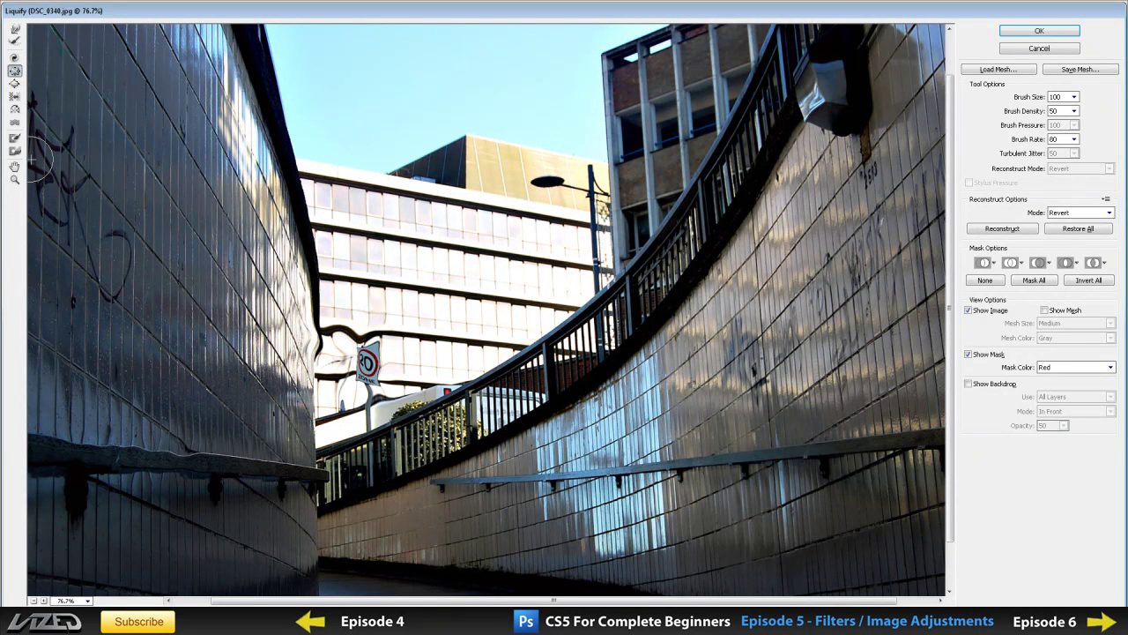
Cancel the Liquify dialog so none of the warps are applied.
{"action": "left_click", "coordinate": [1018, 51]}
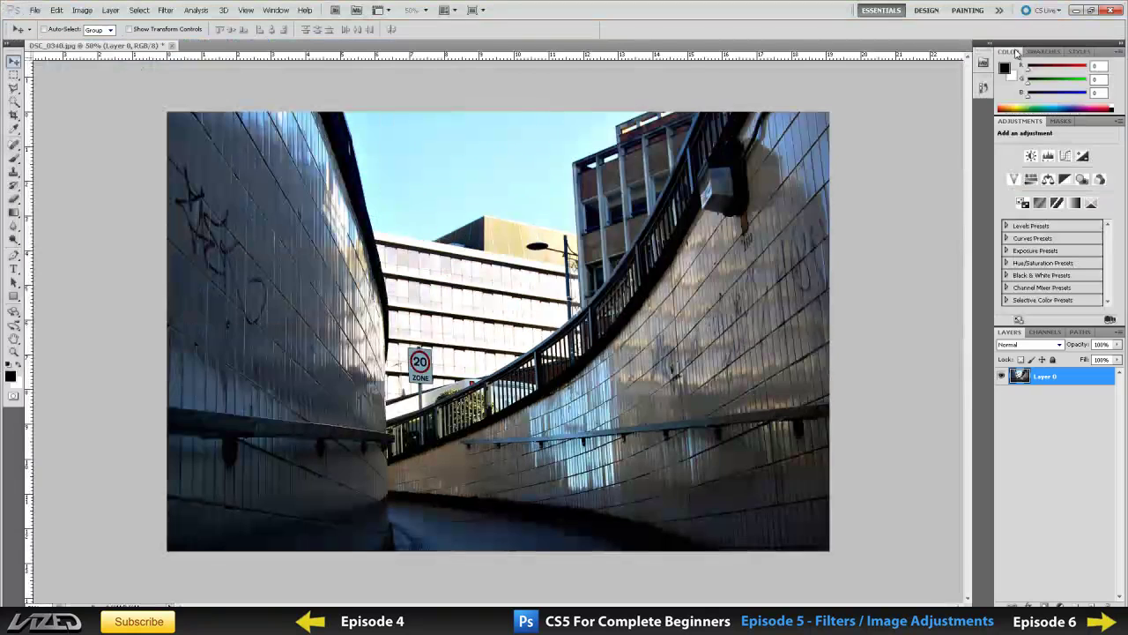